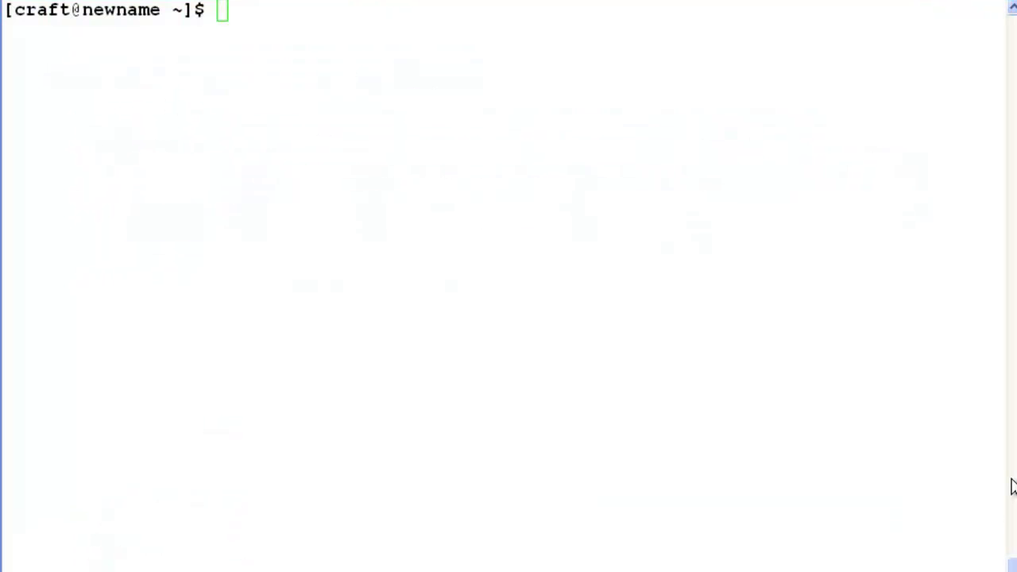
- Switch to the root account with a login shell using su - root, entering the root password
{"action": "left_click", "coordinate": [1001, 468]}
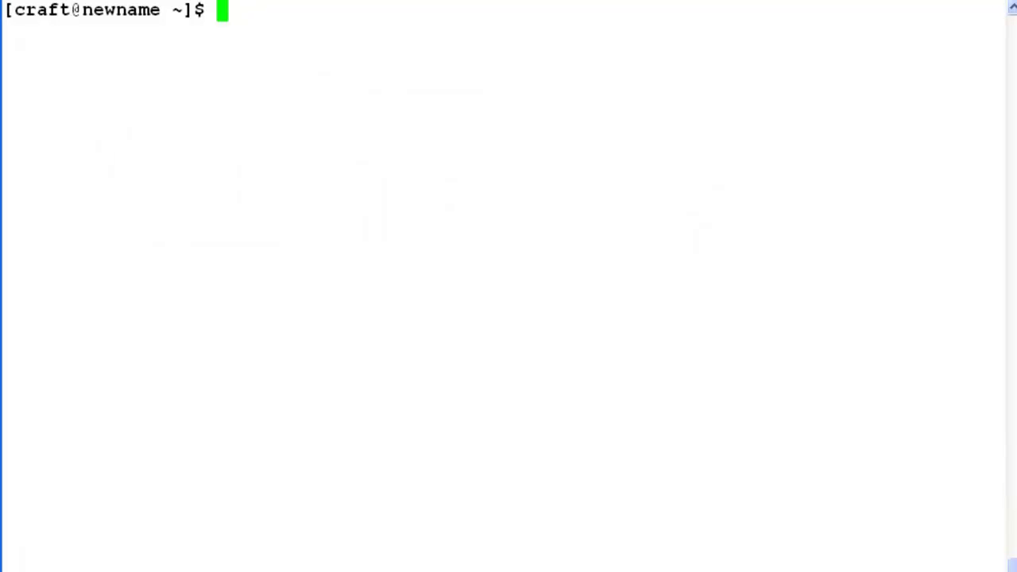
{"action": "type", "text": "su -"}
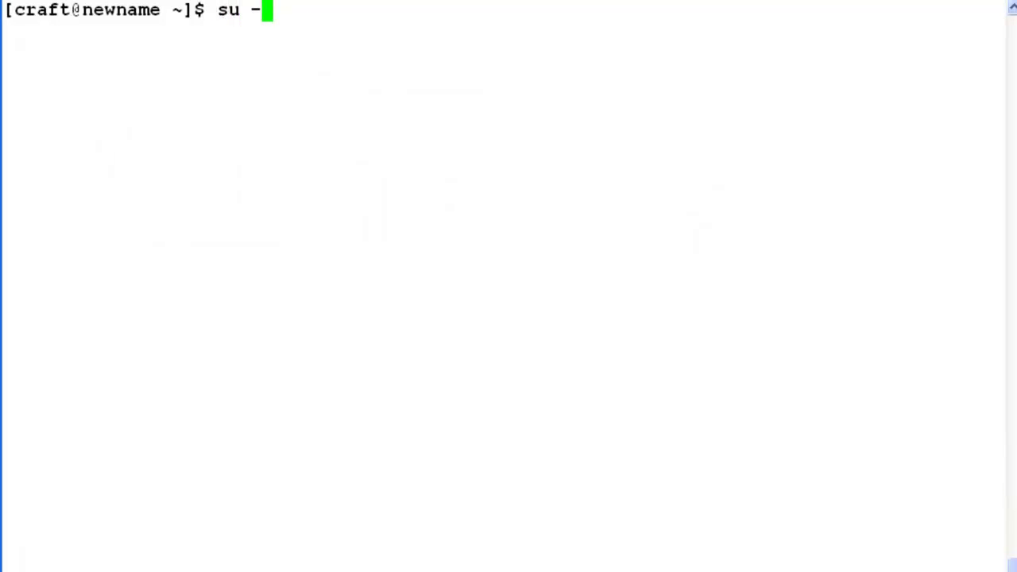
{"action": "type", "text": " root"}
{"action": "key", "text": "Return"}
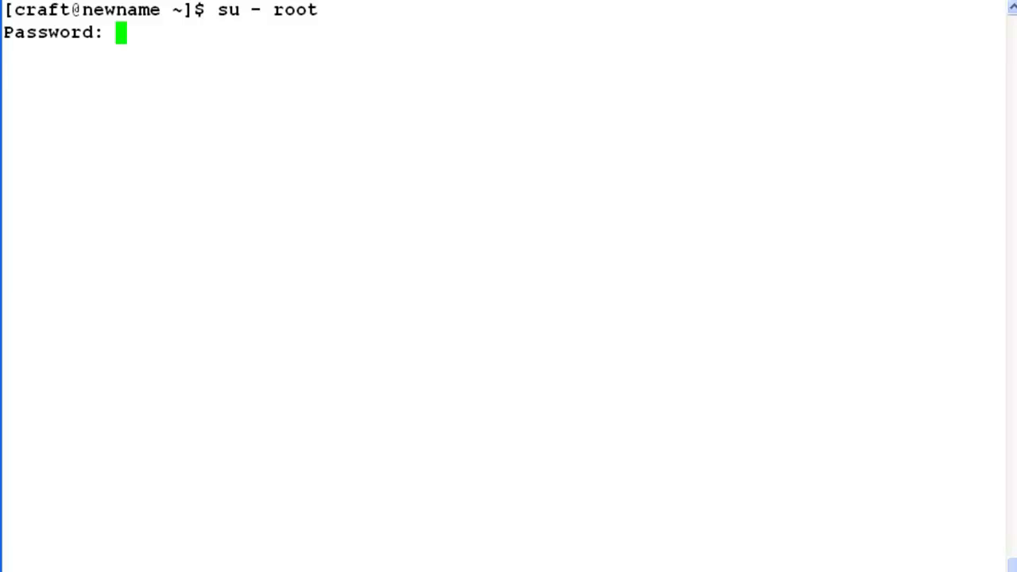
{"action": "key", "text": "Return"}
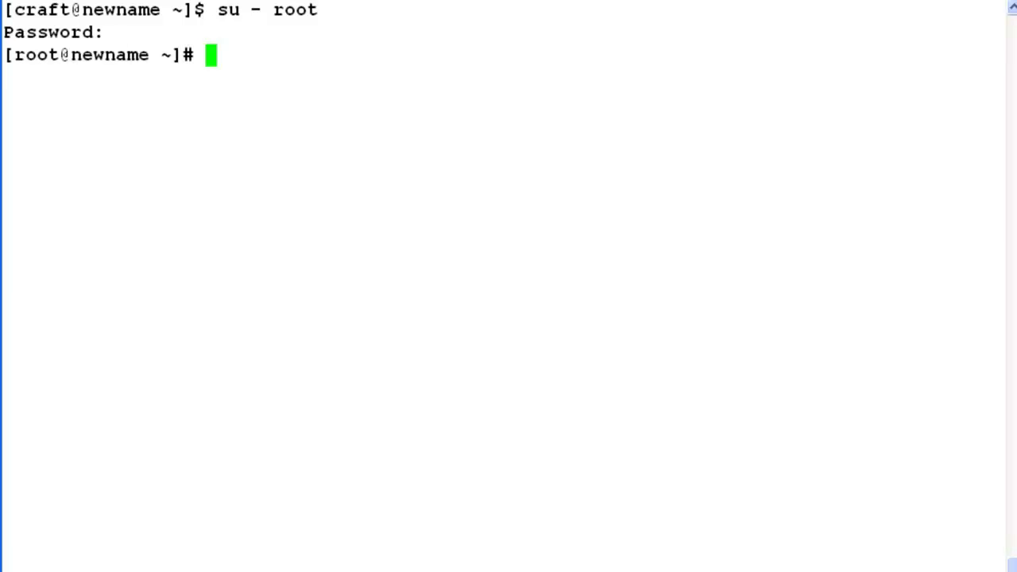
- Switch to the postgres account with a login shell and start the psql client
{"action": "type", "text": "su - pos"}
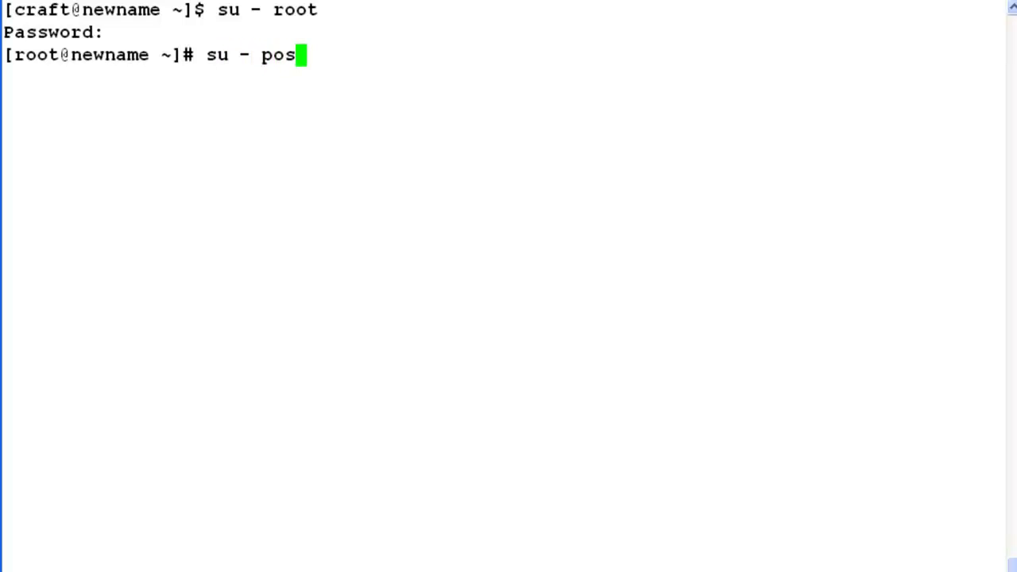
{"action": "type", "text": "tgres"}
{"action": "key", "text": "Return"}
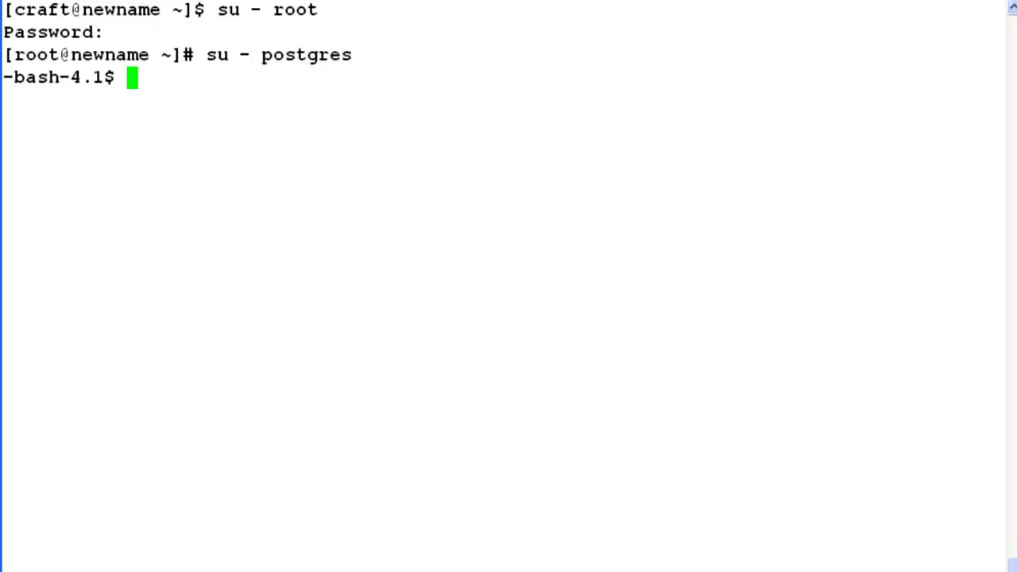
{"action": "type", "text": "psq"}
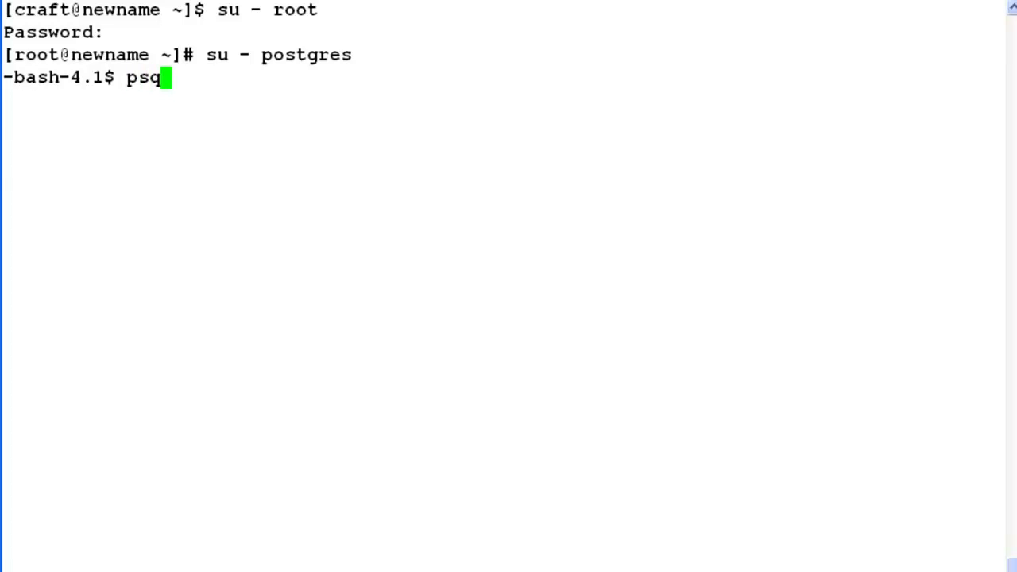
{"action": "type", "text": "l"}
{"action": "key", "text": "Return"}
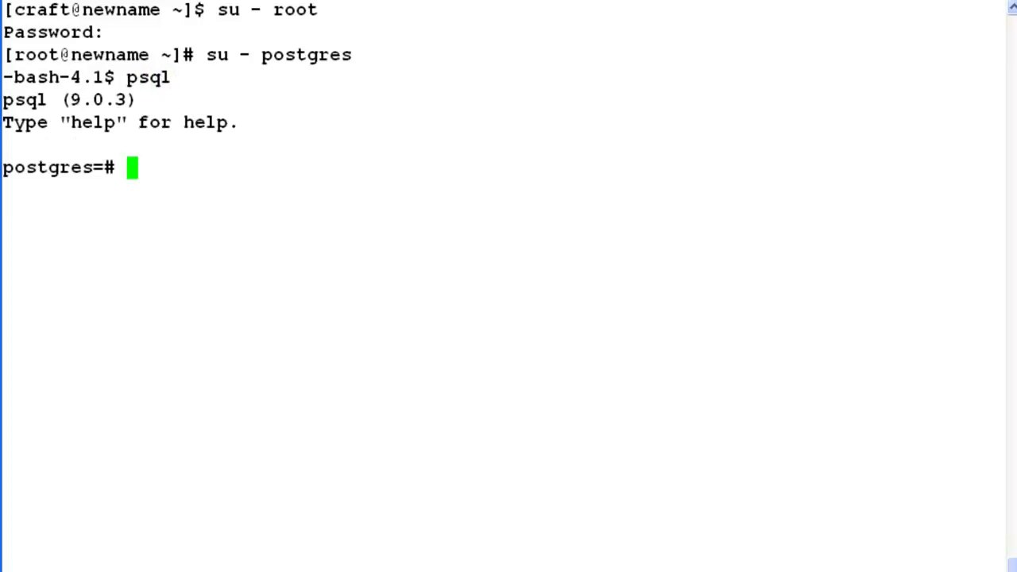
- Connect psql to the VoicePortal database with \connect
{"action": "type", "text": "\\connect"}
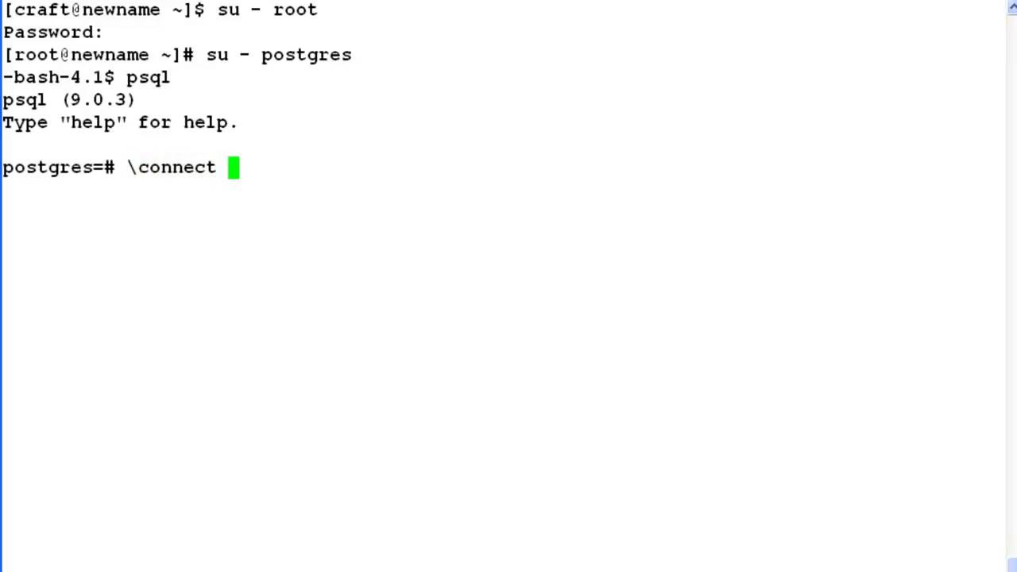
{"action": "type", "text": " Voice"}
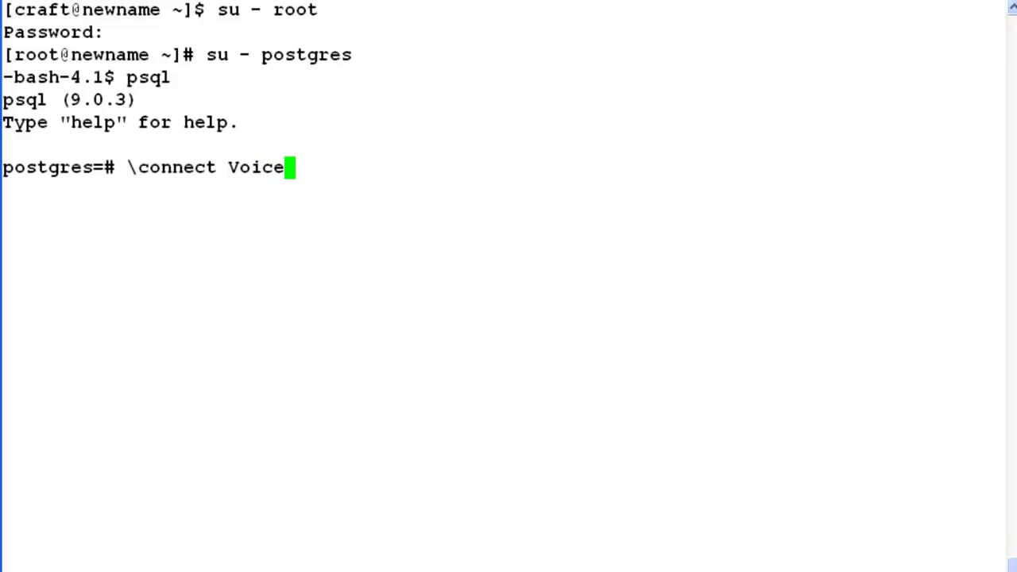
{"action": "type", "text": "Portal"}
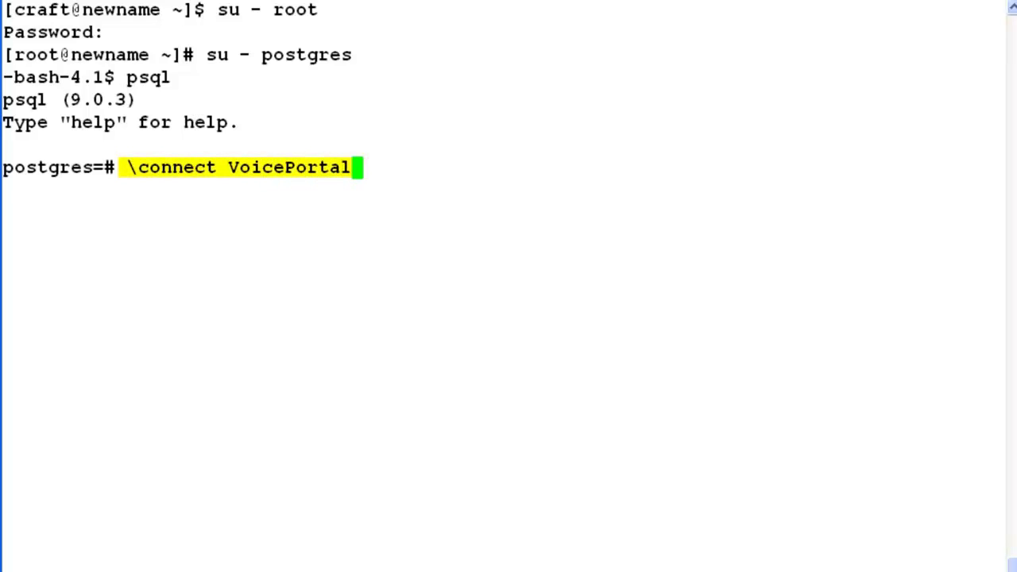
{"action": "key", "text": "Return"}
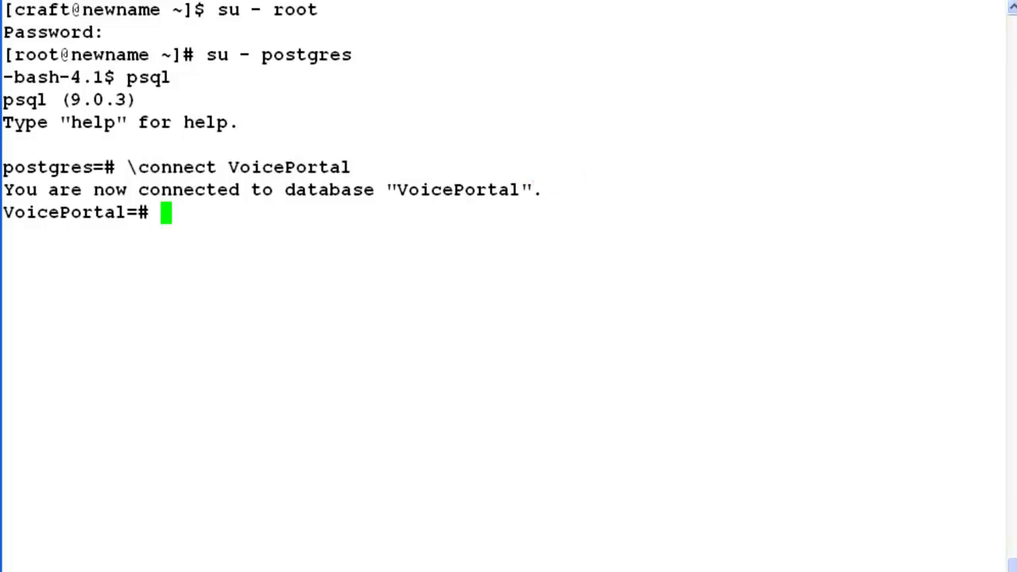
- Query all columns and rows of the sdhost table to check the registered host location
{"action": "type", "text": "select "}
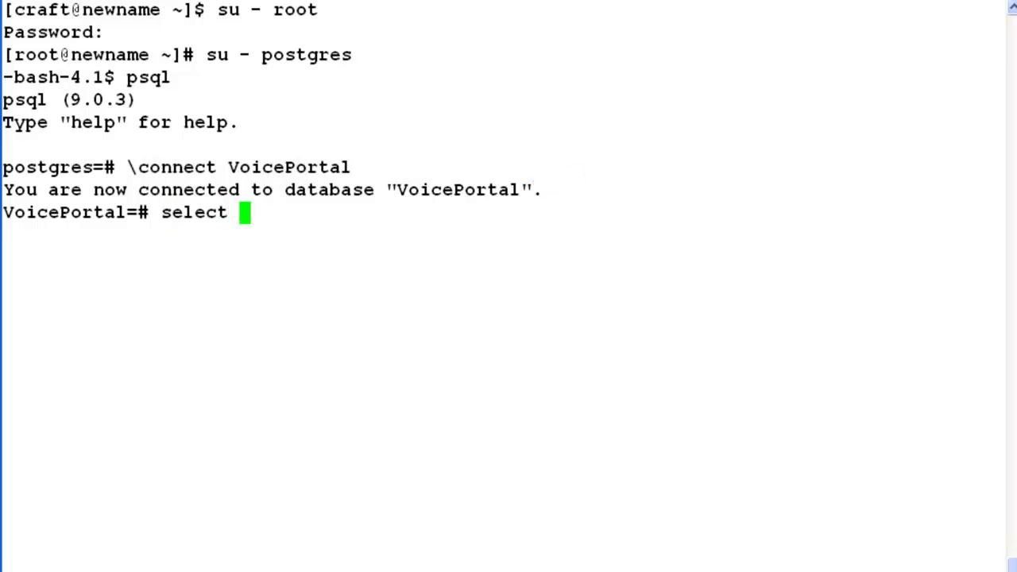
{"action": "type", "text": "* "}
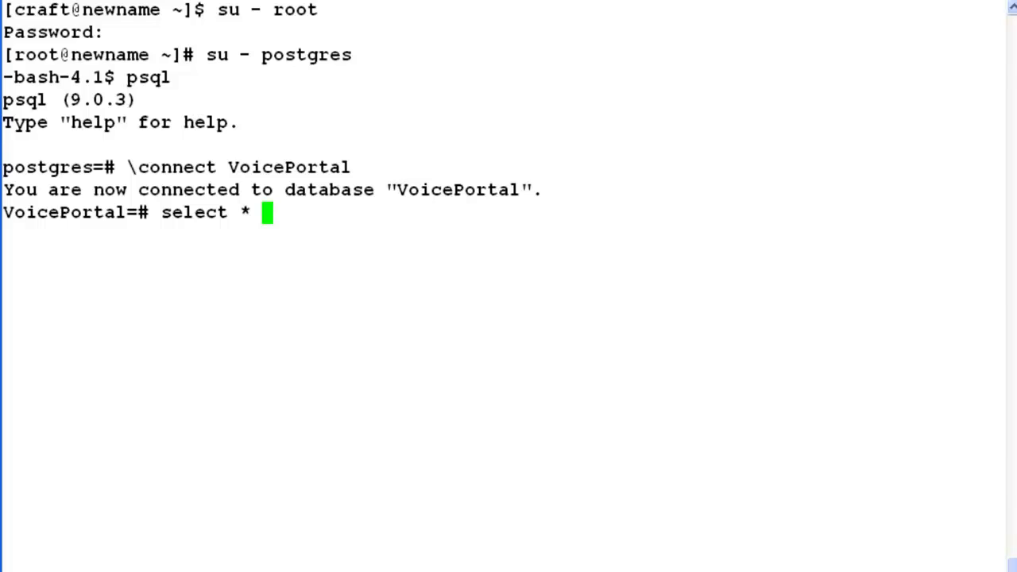
{"action": "type", "text": "from"}
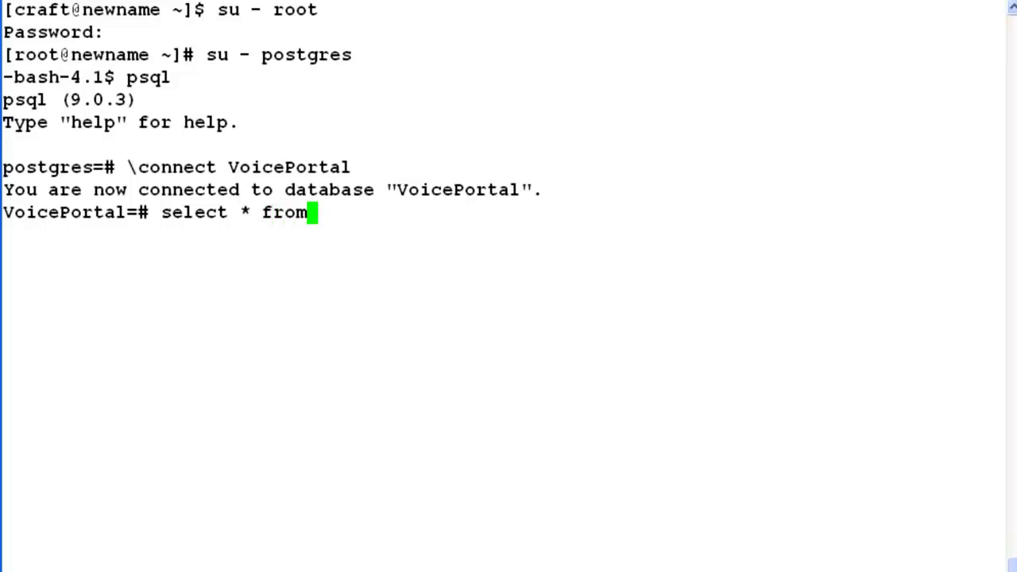
{"action": "type", "text": " sd"}
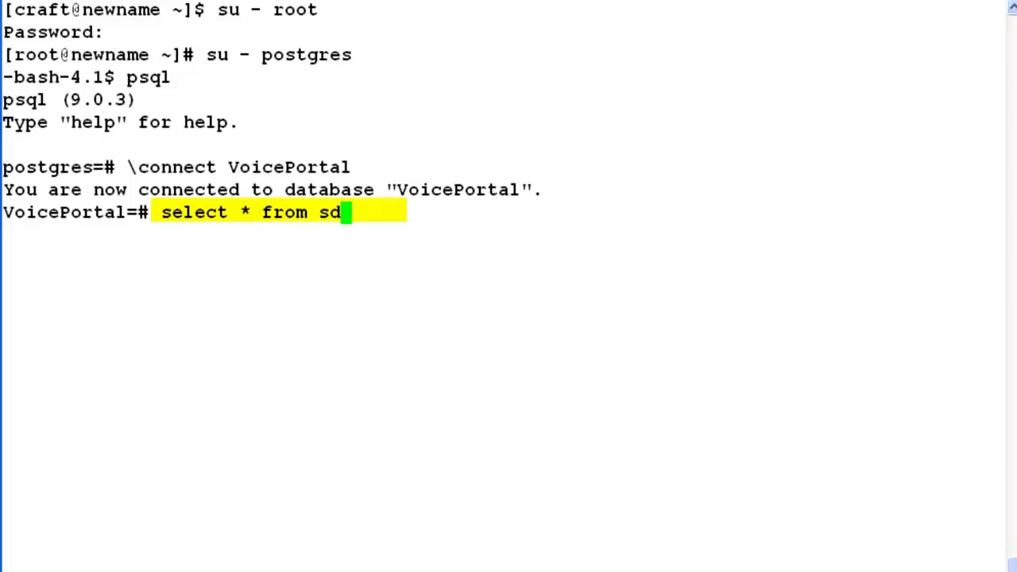
{"action": "type", "text": "host"}
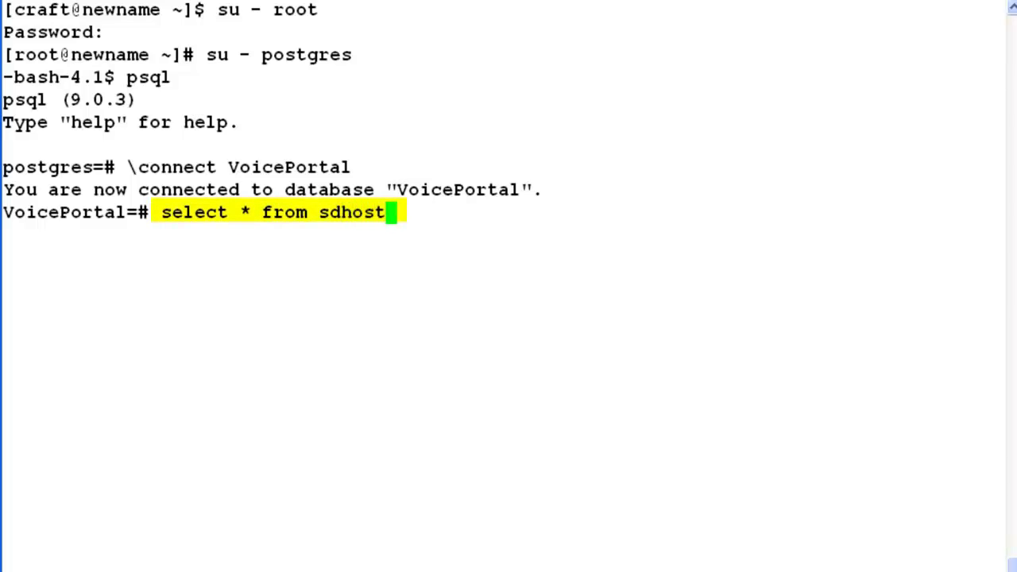
{"action": "type", "text": ";"}
{"action": "key", "text": "Return"}
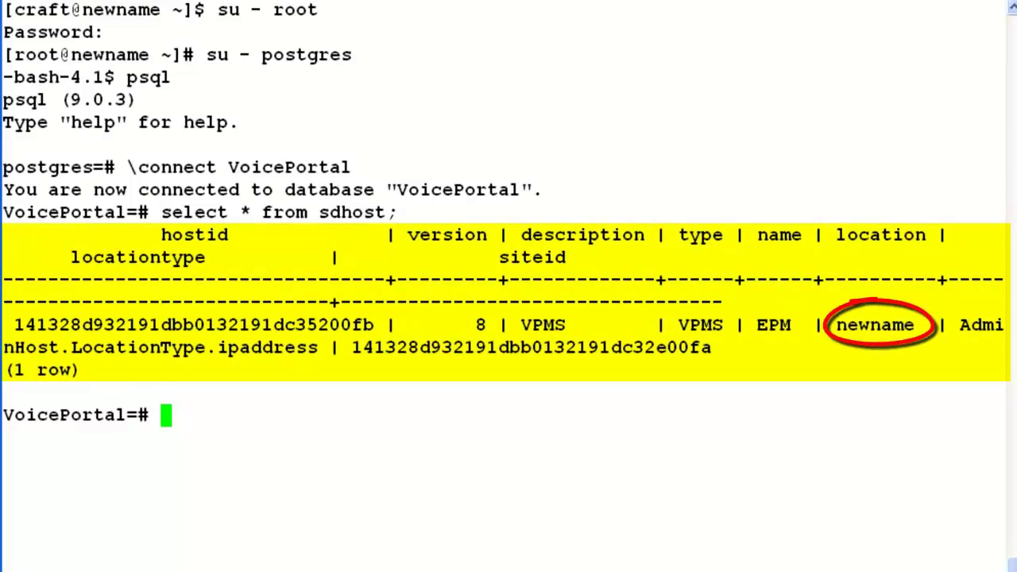
- Quit psql and log out of the postgres account back to a cleared root shell
{"action": "type", "text": "\\q"}
{"action": "key", "text": "Return"}
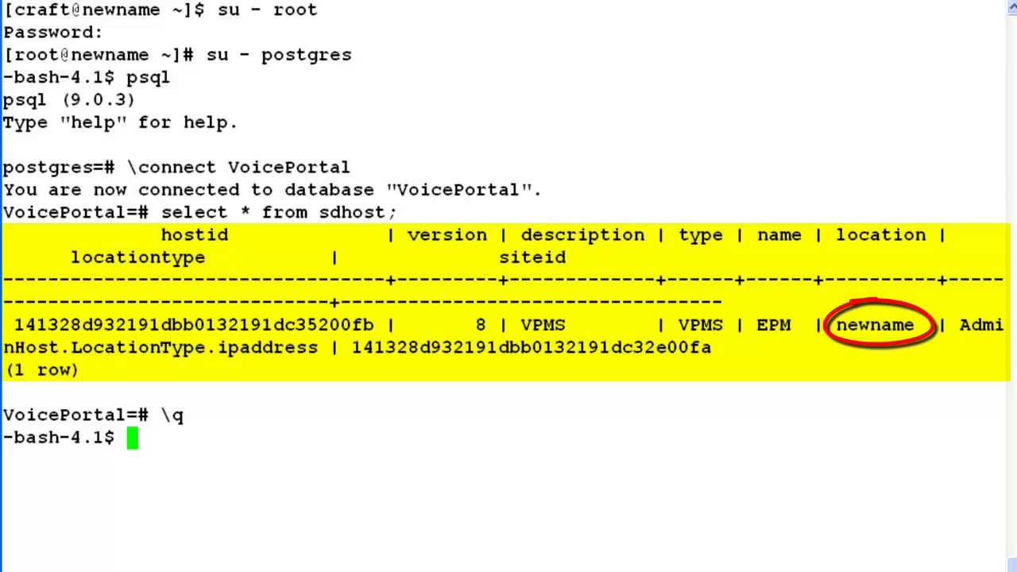
{"action": "key", "text": "ctrl+d"}
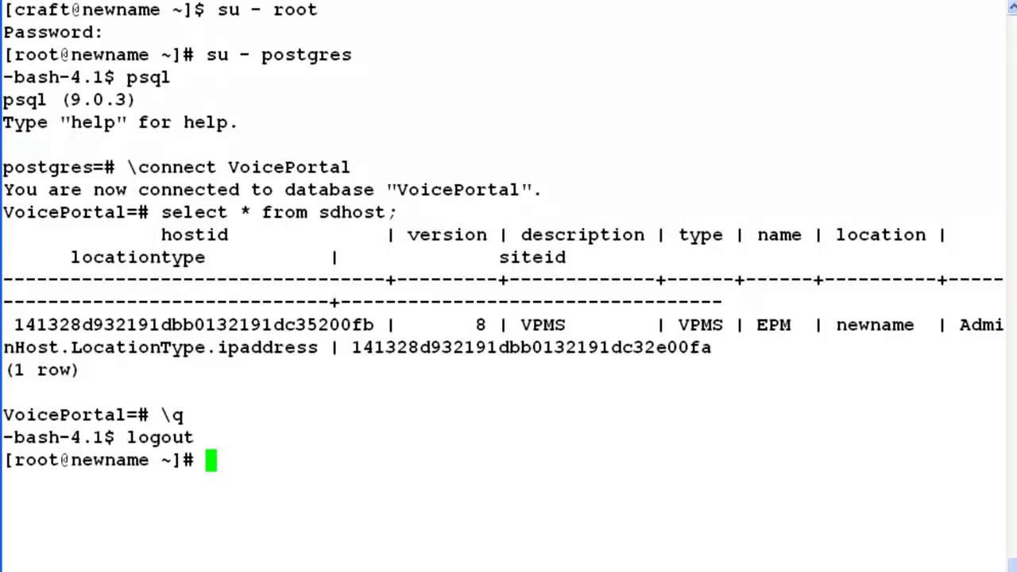
{"action": "key", "text": "ctrl+l"}
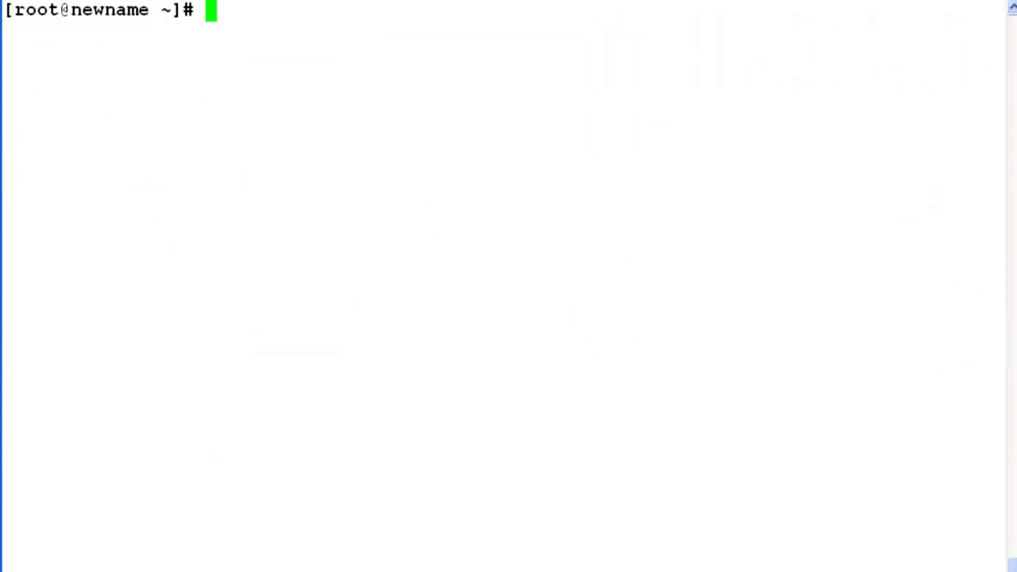
- Open /etc/sysconfig/network in the vi editor
{"action": "type", "text": "vi /etc"}
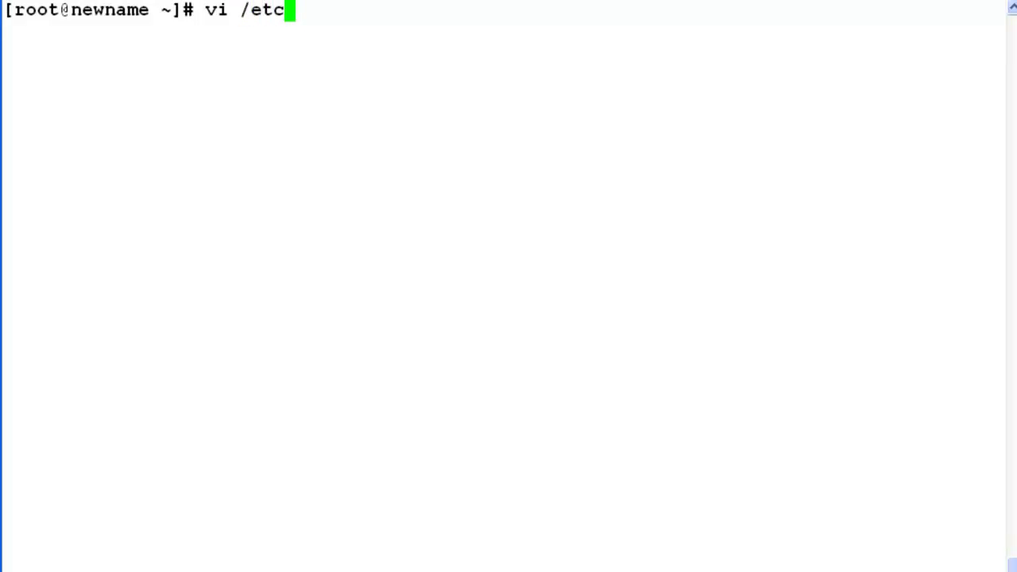
{"action": "type", "text": "/sys"}
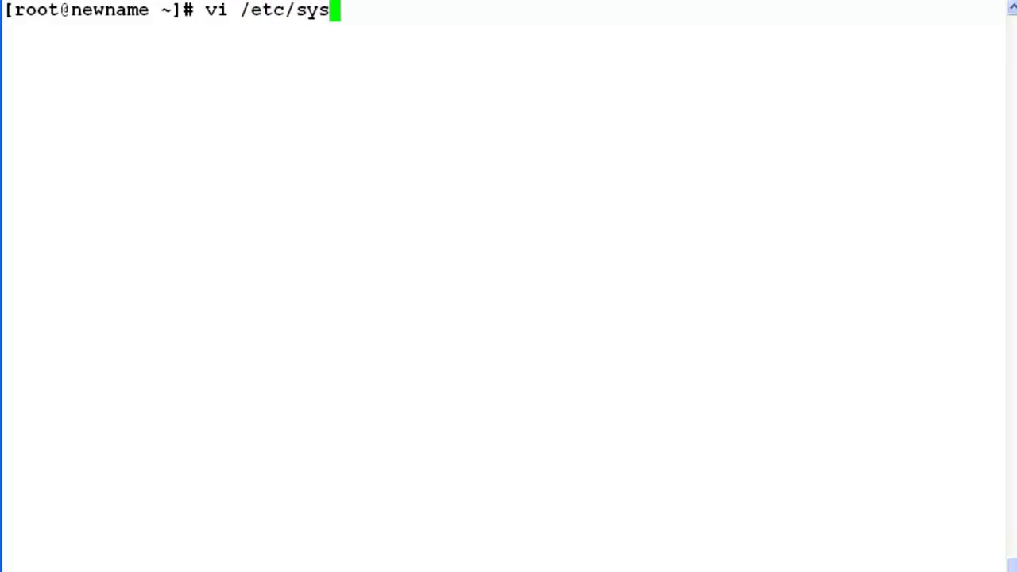
{"action": "type", "text": "c"}
{"action": "type", "text": "o"}
{"action": "key", "text": "Tab"}
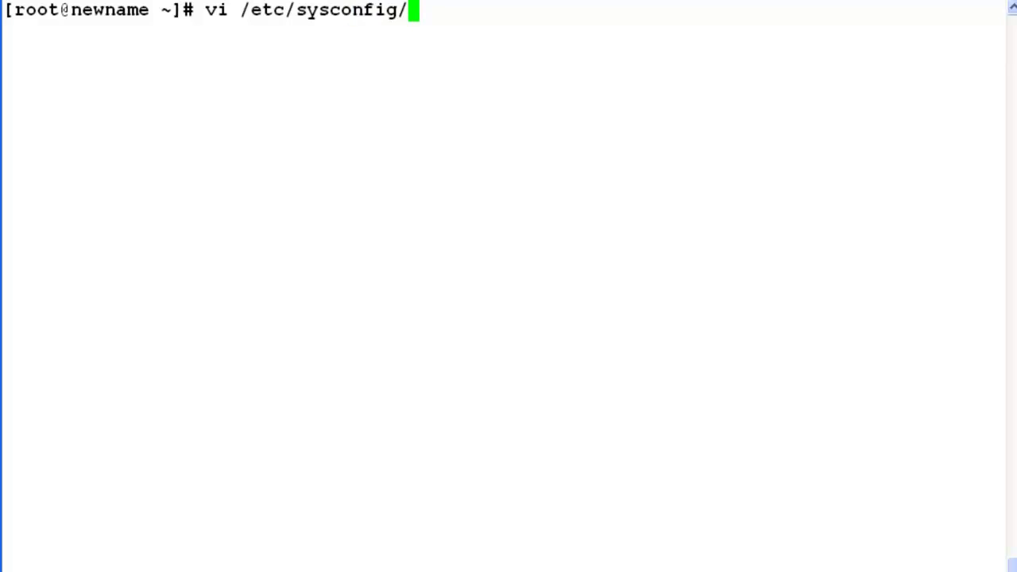
{"action": "type", "text": "netw"}
{"action": "key", "text": "Tab"}
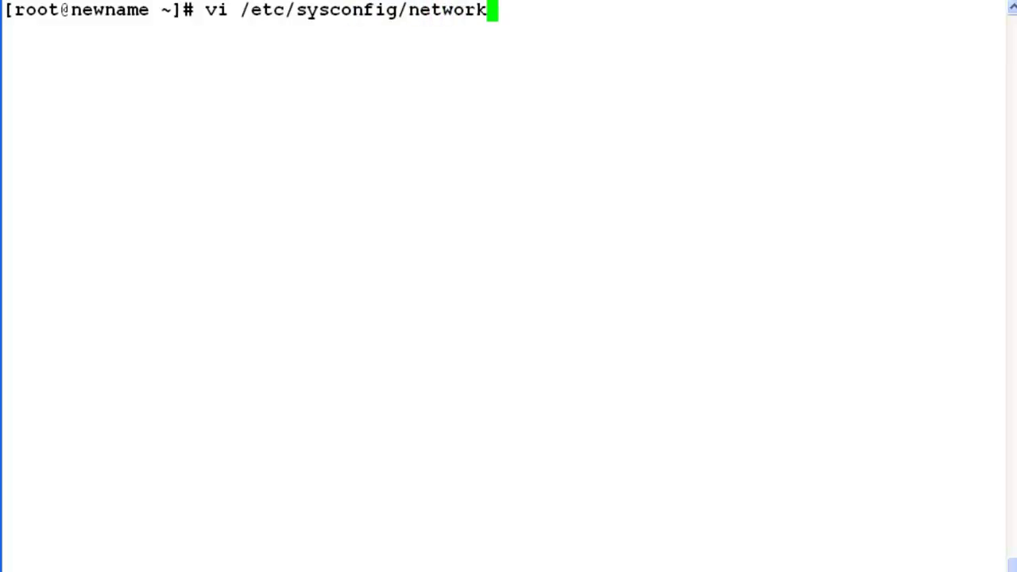
{"action": "key", "text": "Return"}
- Replace the HOSTNAME value in the network file with EPMServer
{"action": "left_click", "coordinate": [9, 33]}
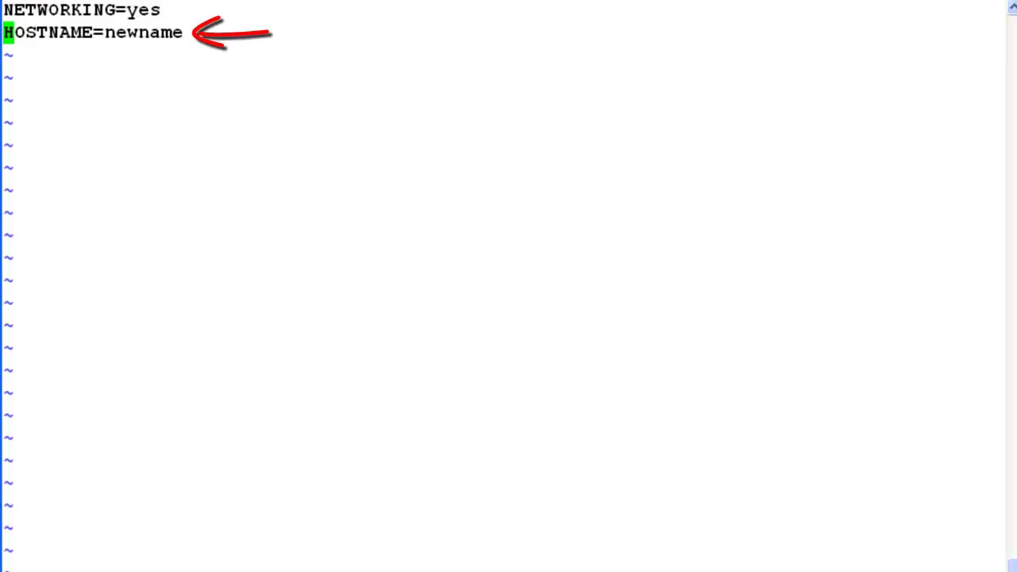
{"action": "key", "text": "Right"}
{"action": "key", "text": "Right"}
{"action": "key", "text": "Right"}
{"action": "key", "text": "Right"}
{"action": "key", "text": "Right"}
{"action": "key", "text": "Right"}
{"action": "key", "text": "Right"}
{"action": "key", "text": "Right"}
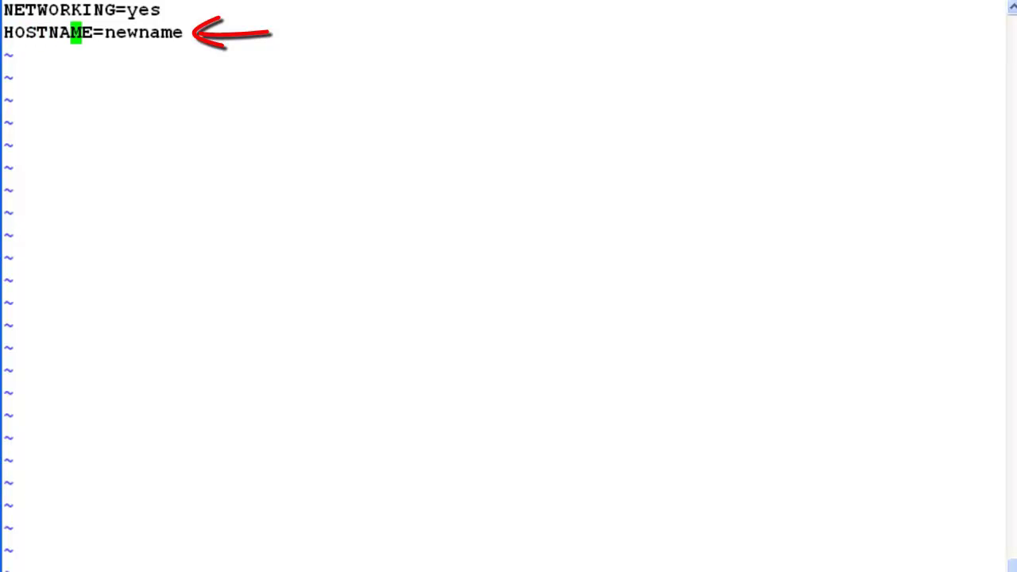
{"action": "key", "text": "Right"}
{"action": "key", "text": "shift+c"}
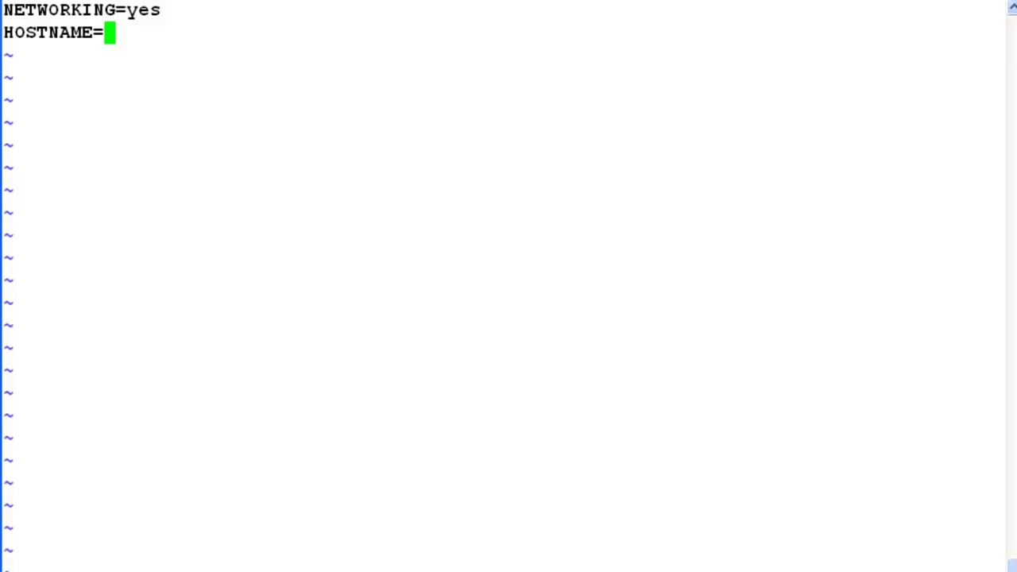
{"action": "type", "text": "EPMS"}
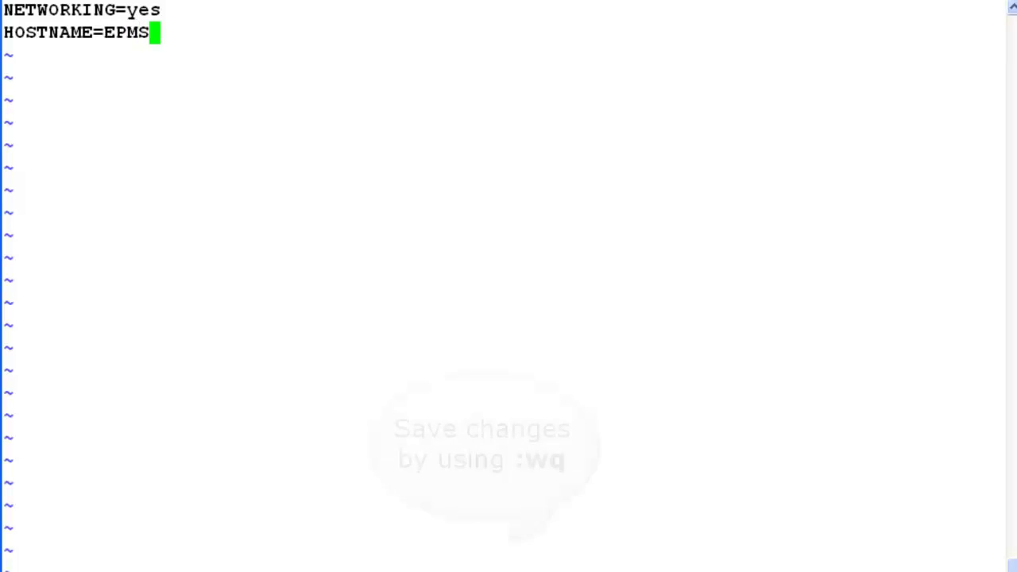
{"action": "type", "text": "erver"}
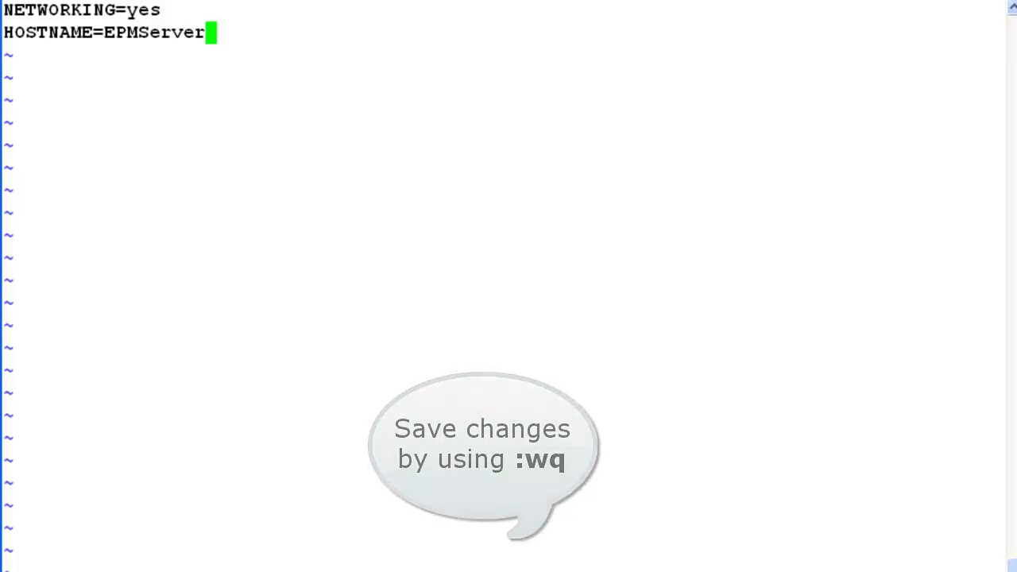
- Save the edited network file and quit vi with :wq
{"action": "key", "text": "Escape"}
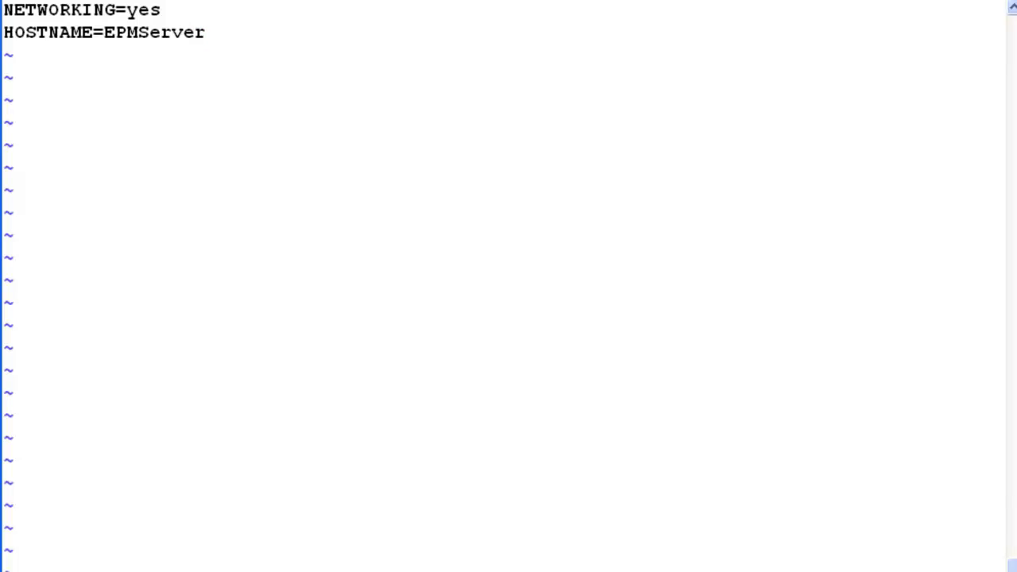
{"action": "type", "text": ":wq"}
{"action": "key", "text": "Return"}
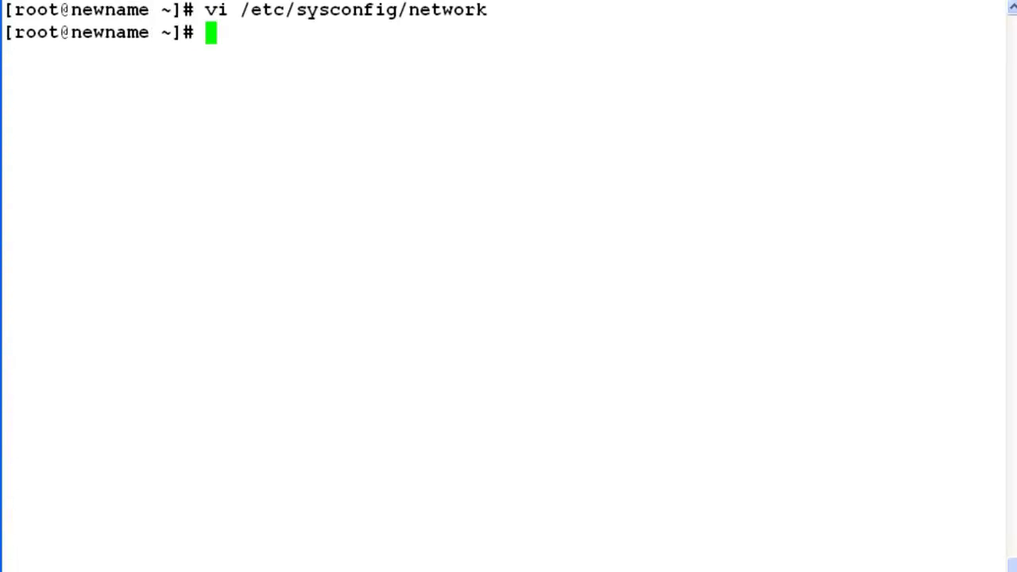
- Print the contents of /etc/sysconfig/network with cat to check the edited HOSTNAME entry
{"action": "type", "text": "cat"}
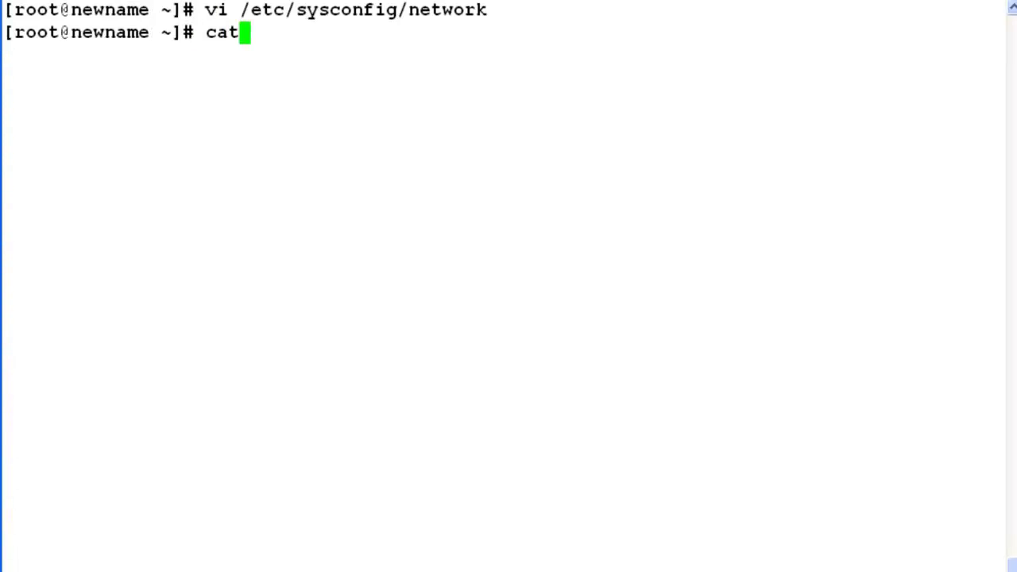
{"action": "type", "text": " /etc"}
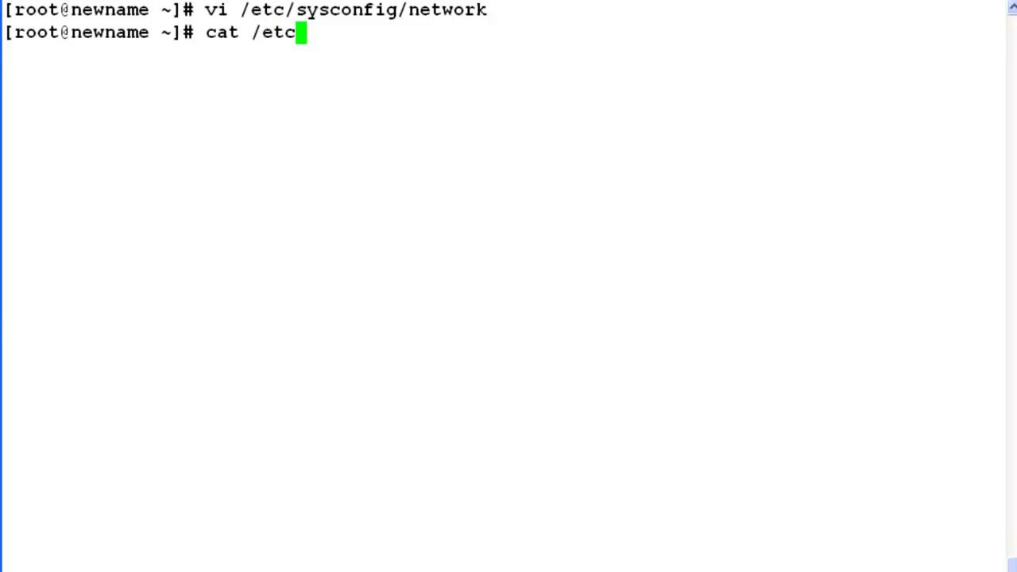
{"action": "type", "text": "/sysc"}
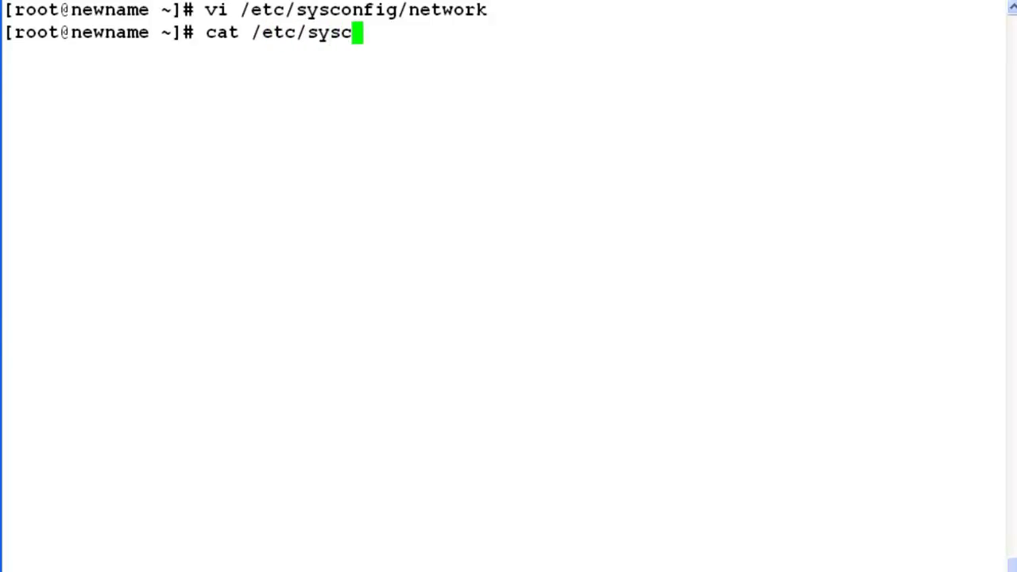
{"action": "key", "text": "Tab"}
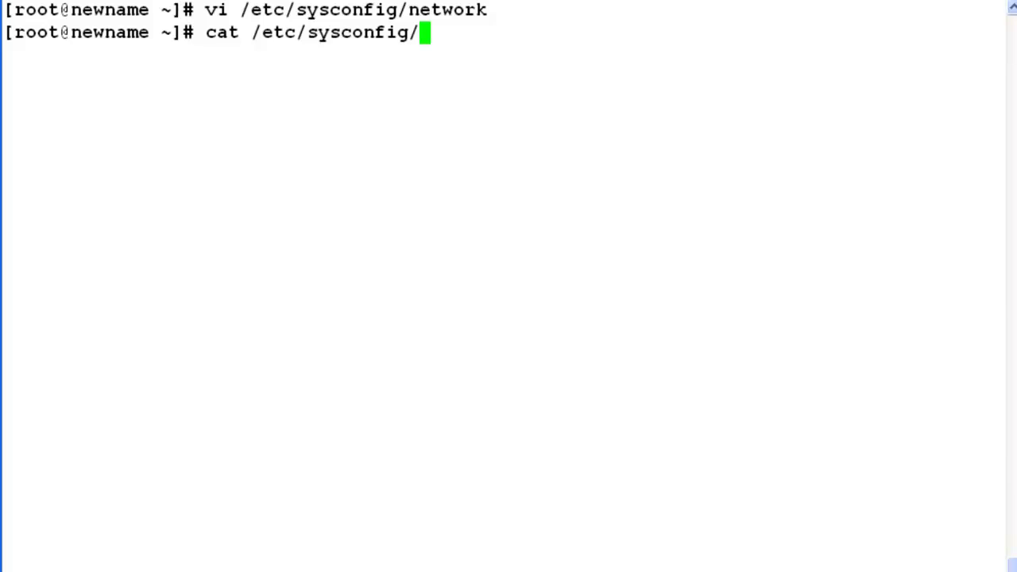
{"action": "type", "text": "netw"}
{"action": "key", "text": "Tab"}
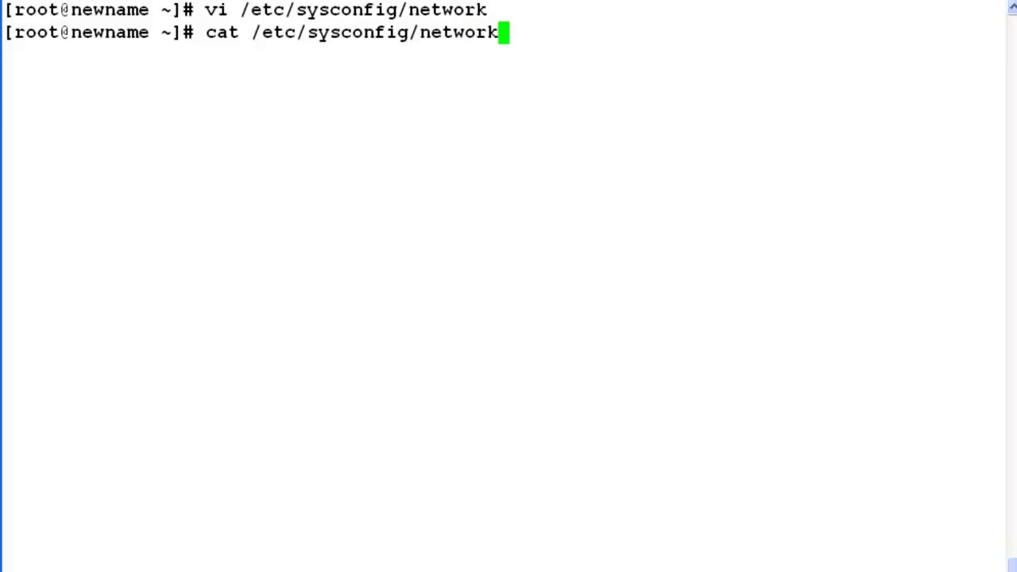
{"action": "key", "text": "Return"}
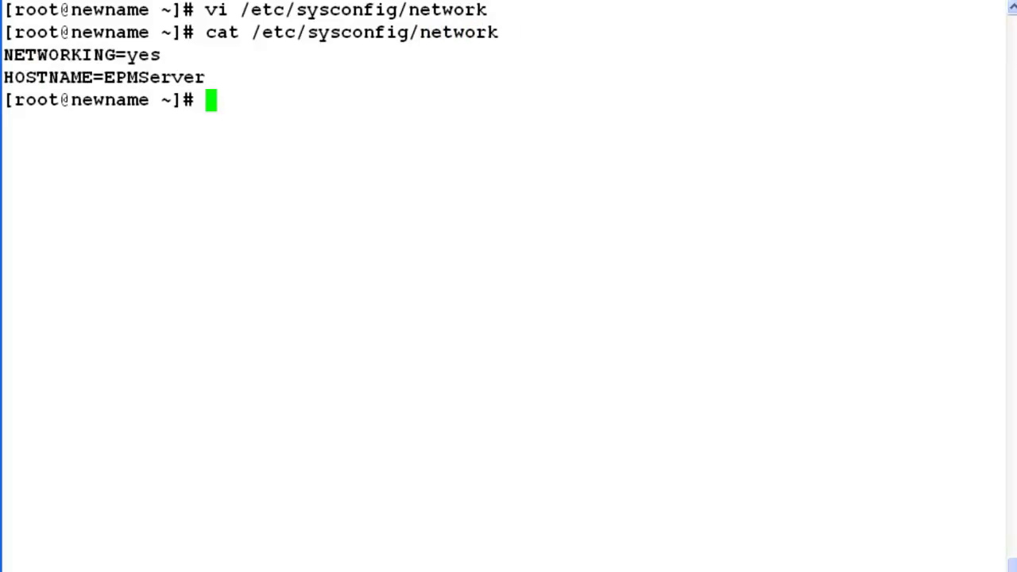
- Open the /etc/hosts file in the vi editor
{"action": "type", "text": "vi"}
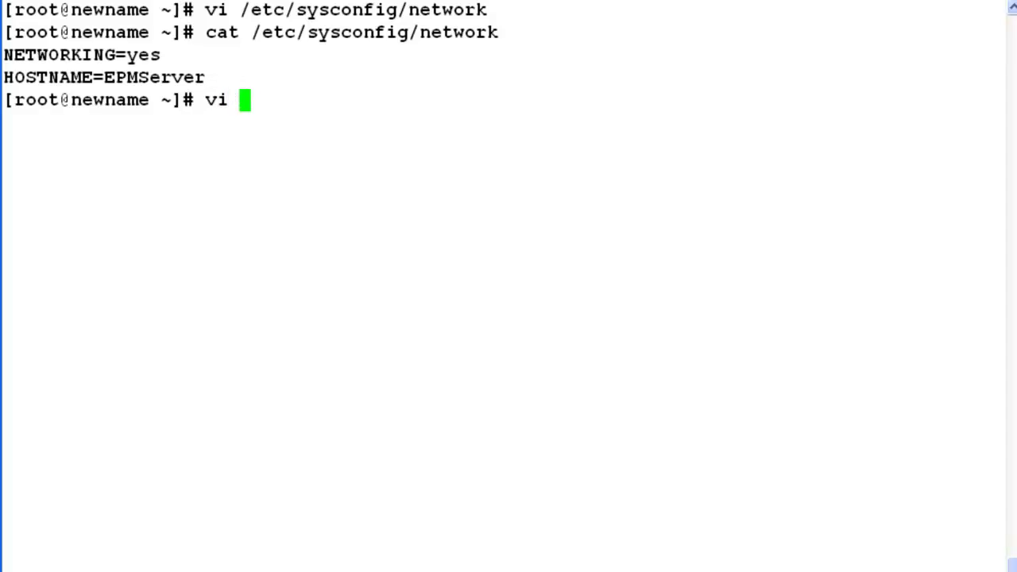
{"action": "type", "text": "/etc/"}
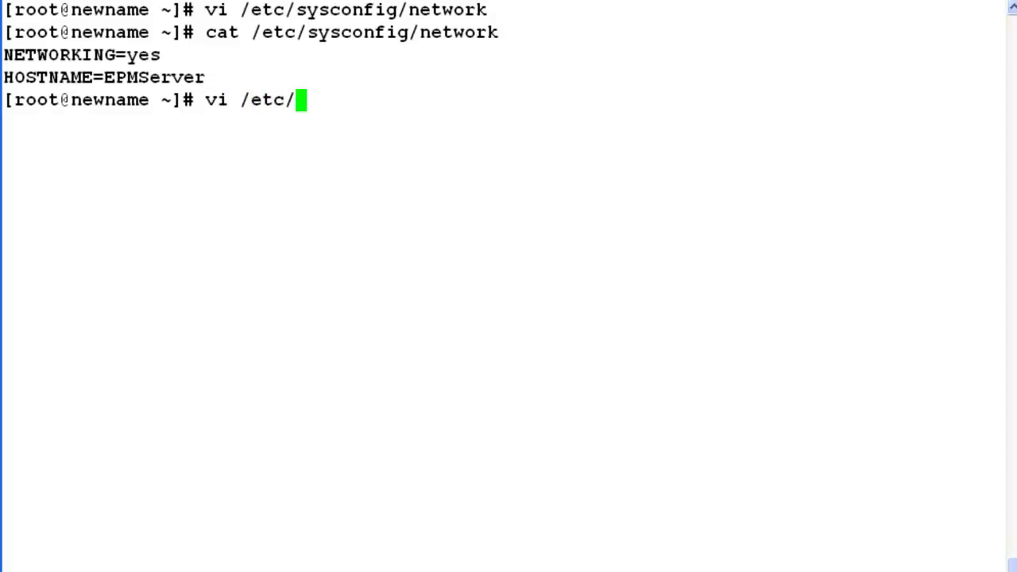
{"action": "type", "text": "hosts"}
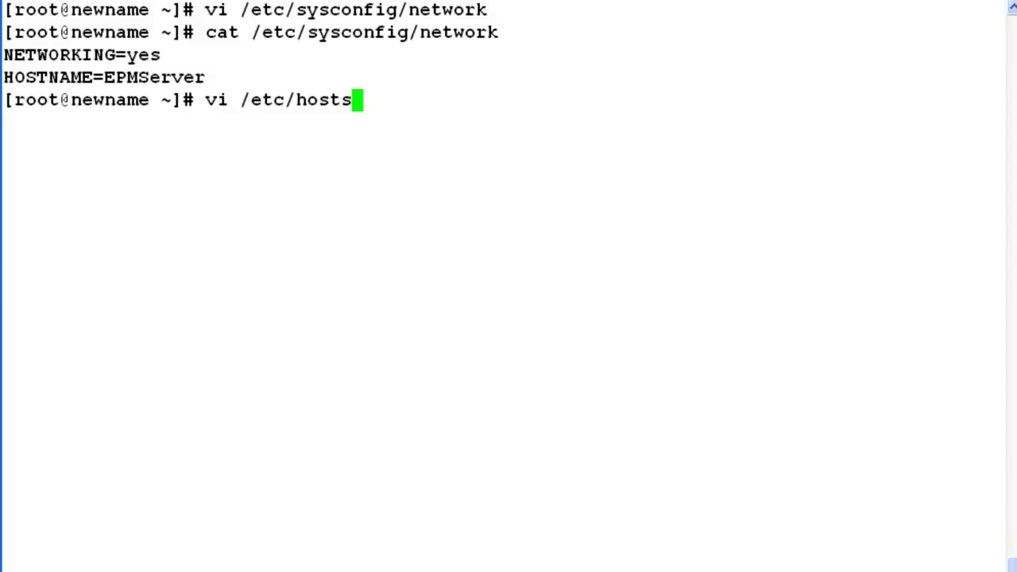
{"action": "key", "text": "Return"}
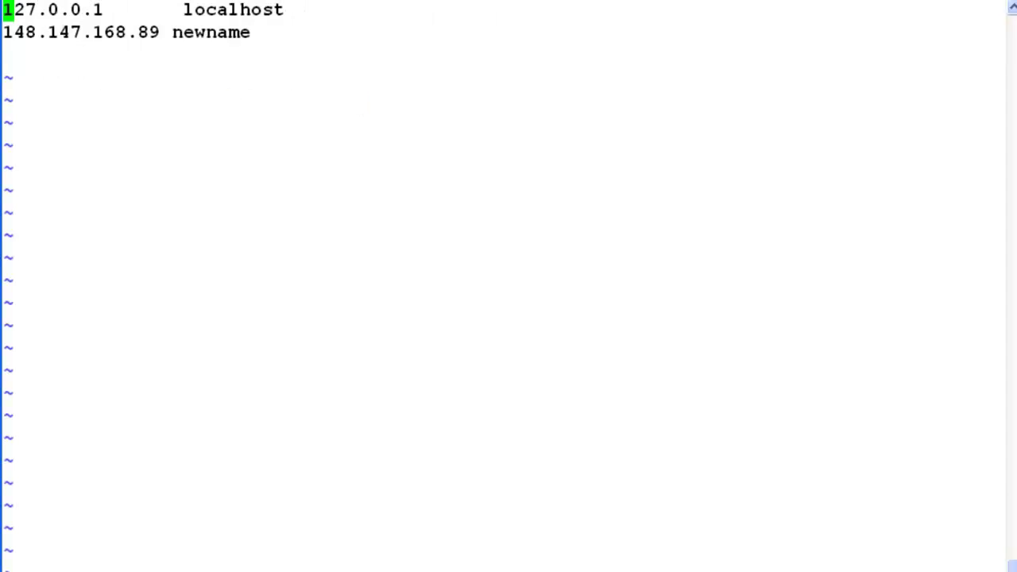
- Replace the host name on the 148.147.168.89 line with EPMServer, and save and quit the hosts file with :wq
{"action": "key", "text": "j"}
{"action": "key", "text": "l"}
{"action": "key", "text": "l"}
{"action": "key", "text": "l"}
{"action": "key", "text": "l"}
{"action": "key", "text": "l"}
{"action": "key", "text": "l"}
{"action": "key", "text": "l"}
{"action": "key", "text": "l"}
{"action": "key", "text": "l"}
{"action": "key", "text": "l"}
{"action": "key", "text": "l"}
{"action": "key", "text": "l"}
{"action": "key", "text": "l"}
{"action": "key", "text": "l"}
{"action": "key", "text": "l"}
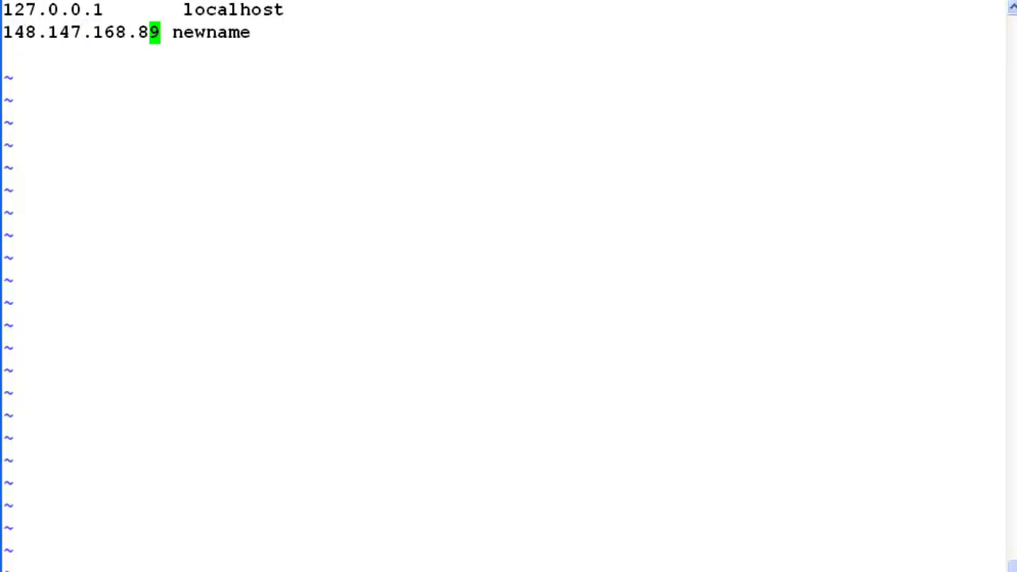
{"action": "type", "text": "cw"}
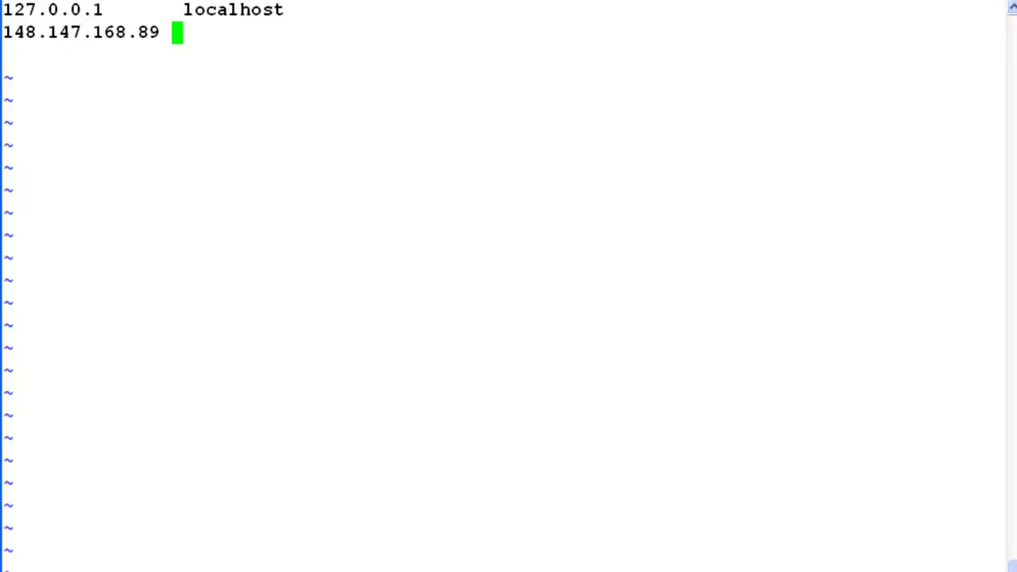
{"action": "type", "text": " EPMServer"}
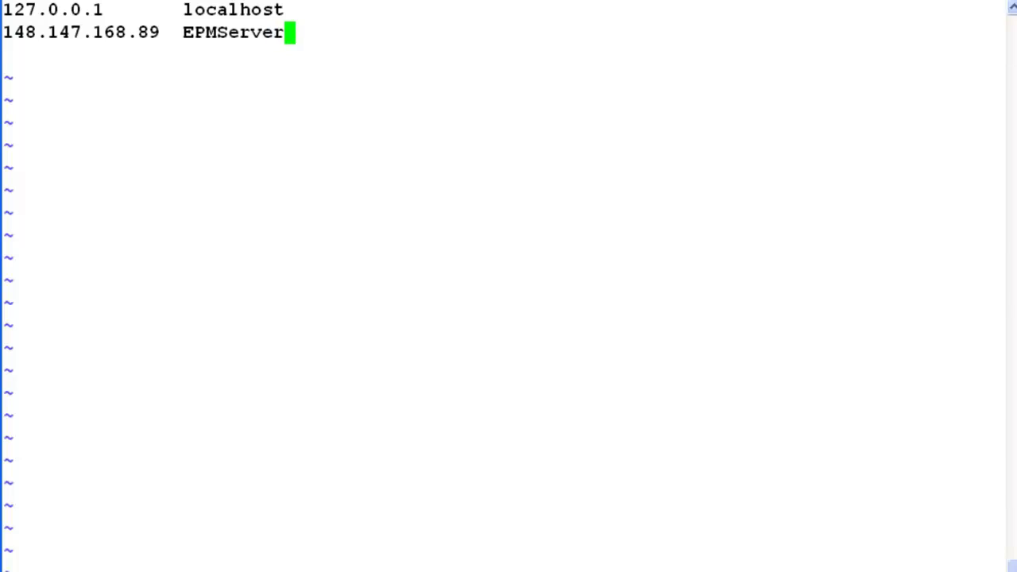
{"action": "key", "text": "Escape"}
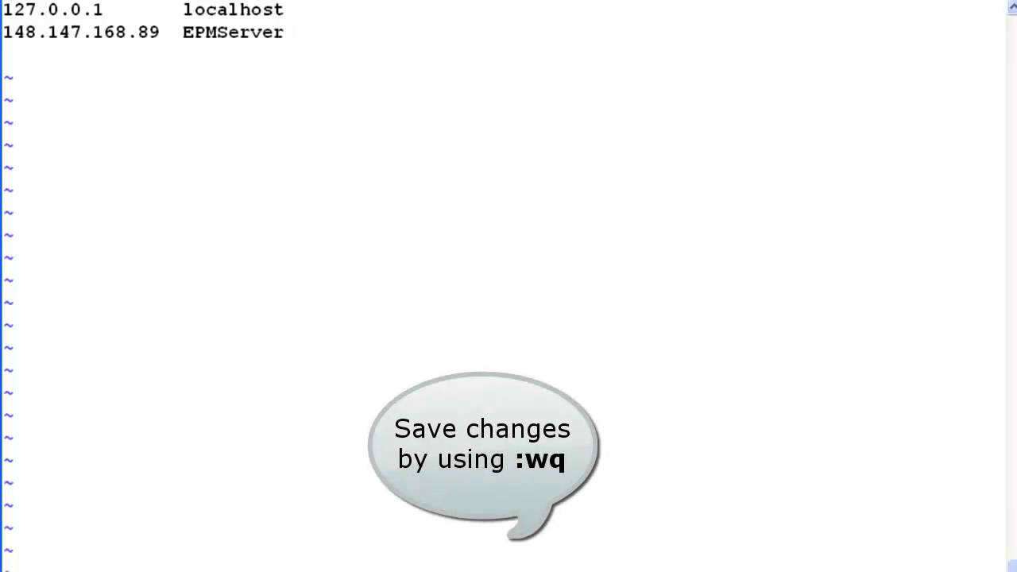
{"action": "type", "text": ":wq"}
{"action": "key", "text": "Return"}
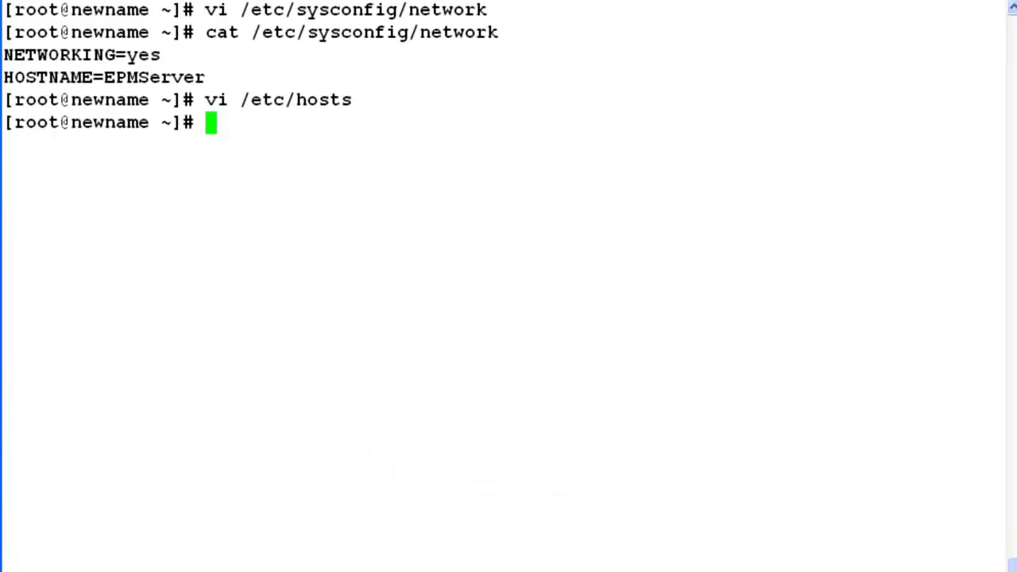
- Reboot the server immediately with shutdown -r now
{"action": "type", "text": "shutdow"}
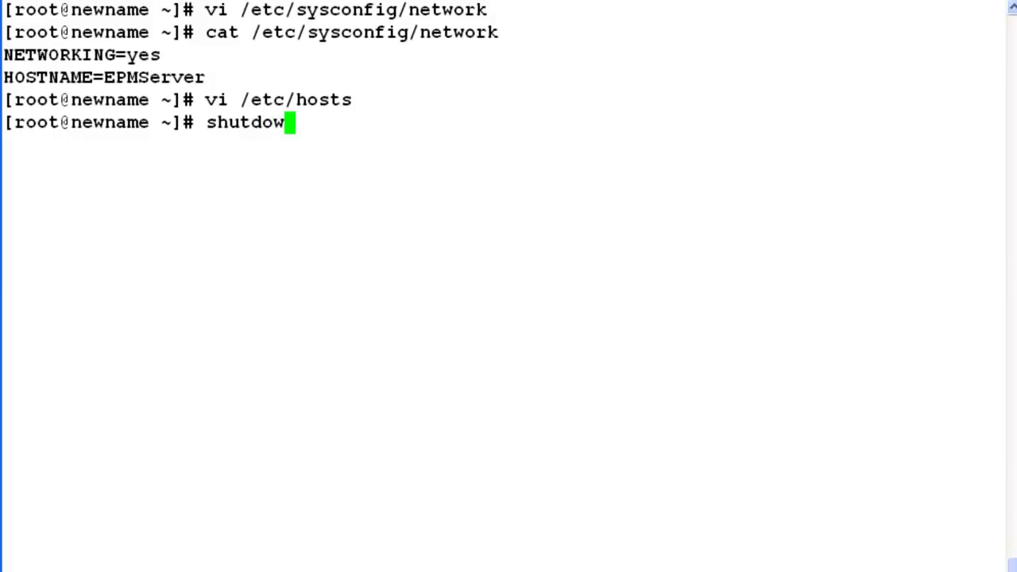
{"action": "type", "text": "n "}
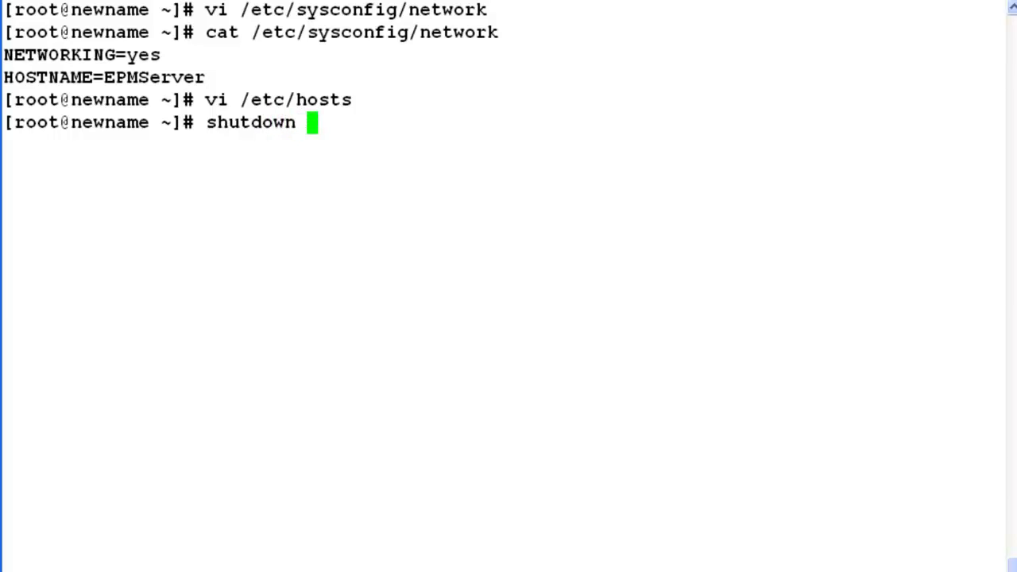
{"action": "type", "text": "-r now"}
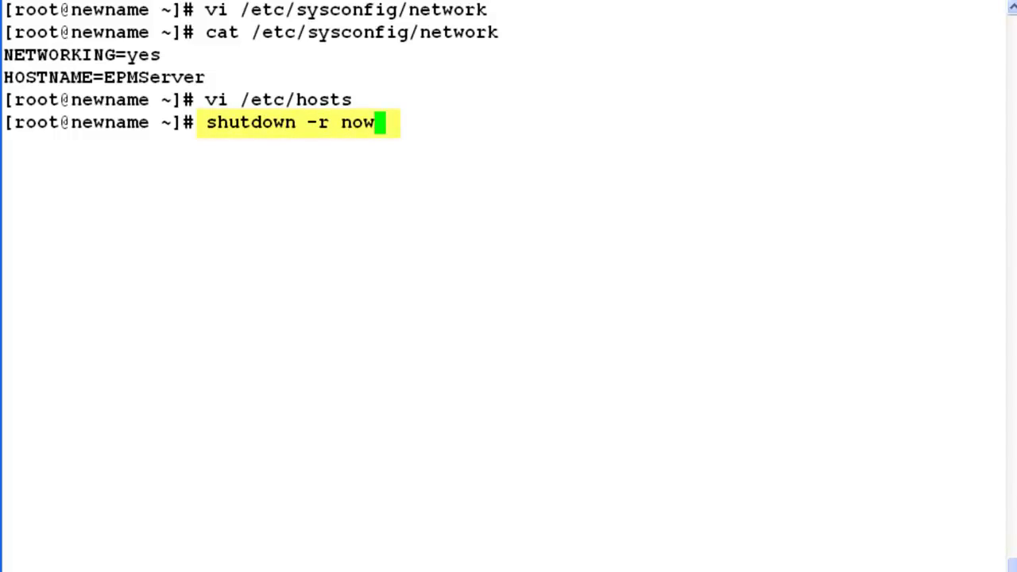
{"action": "key", "text": "Return"}
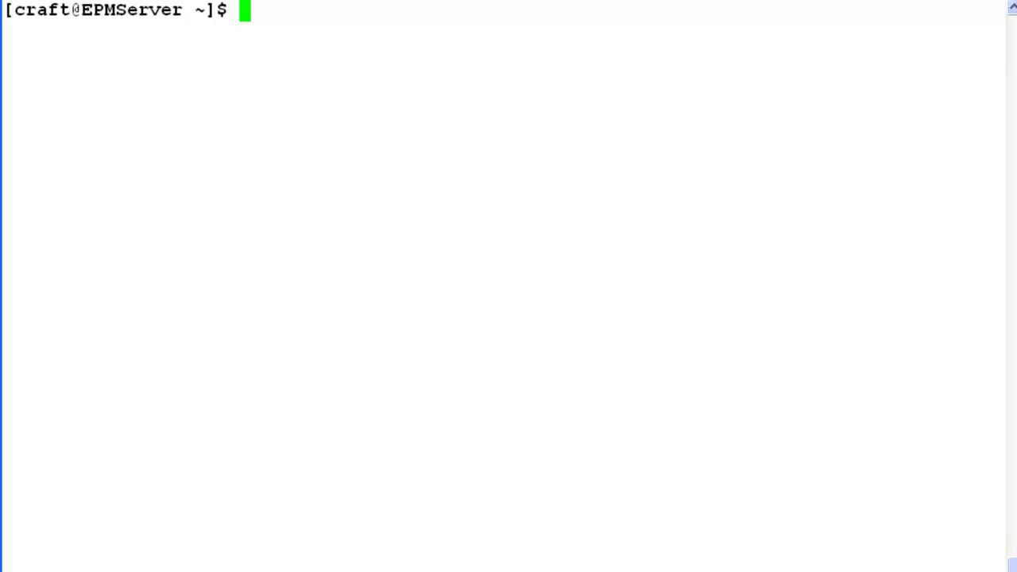
- Switch to the root account with su - root, entering the root password
{"action": "type", "text": "su"}
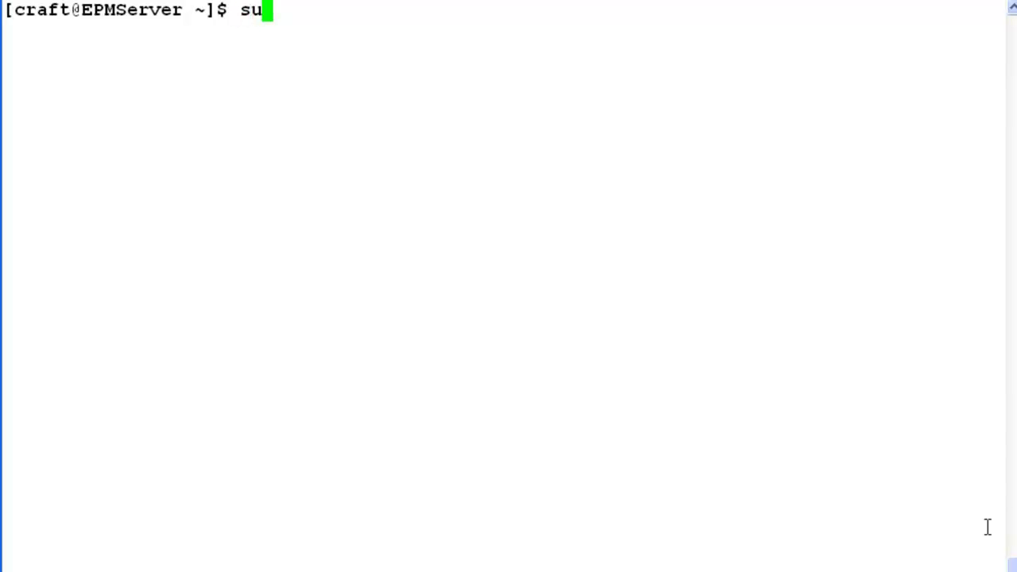
{"action": "type", "text": " - root"}
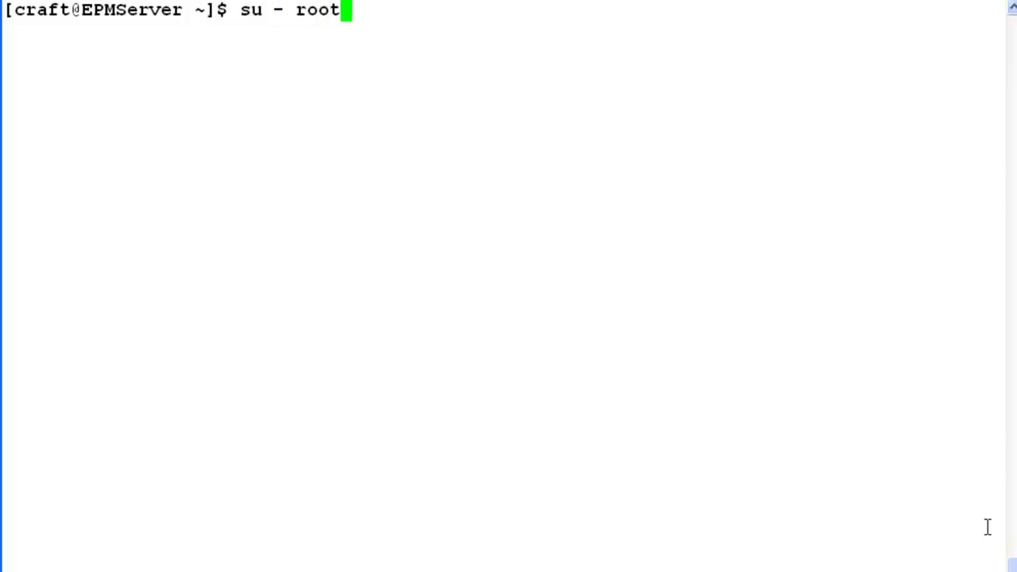
{"action": "key", "text": "Return"}
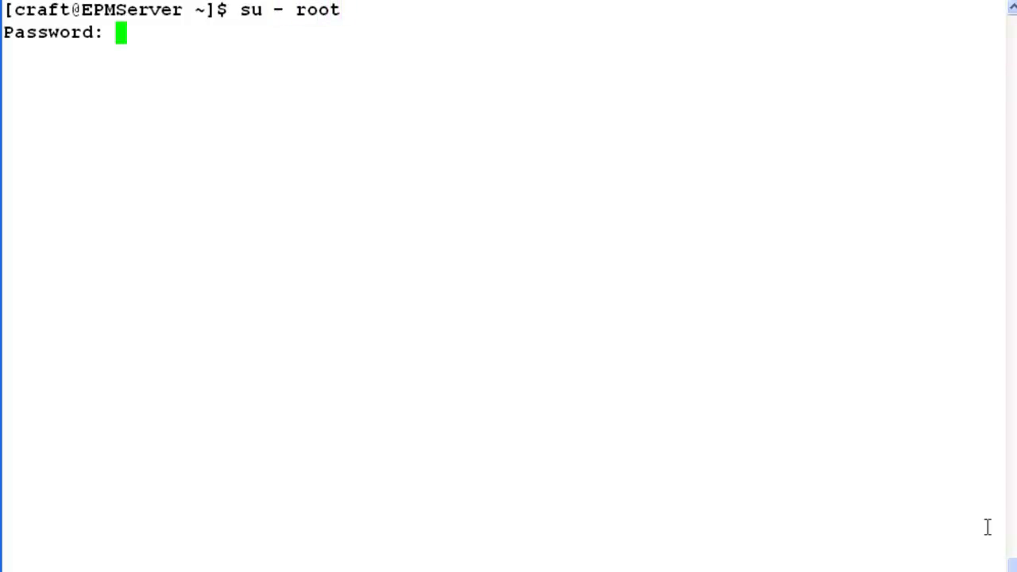
{"action": "key", "text": "Return"}
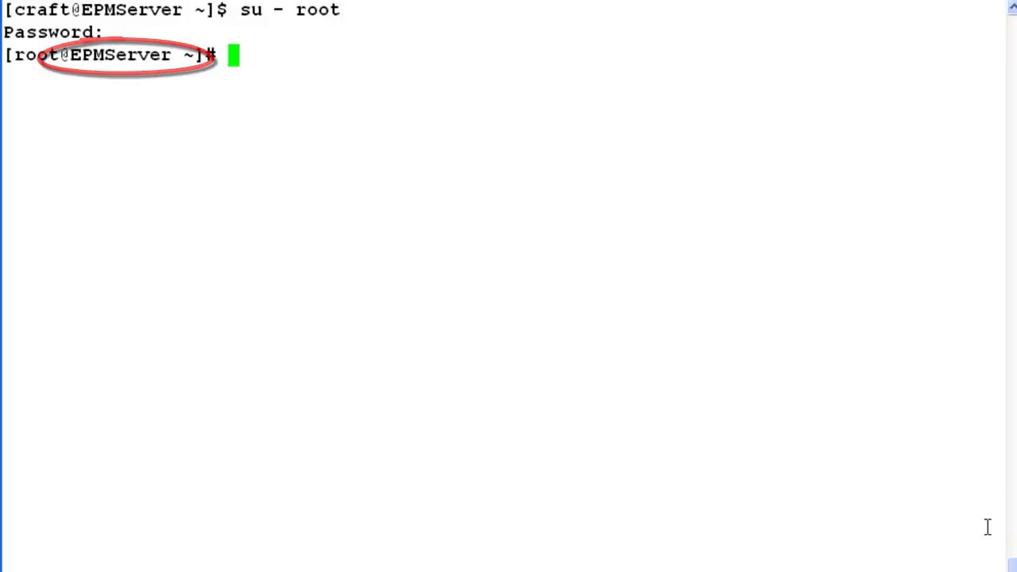
- Check the status of the vpms service with service vpms status
{"action": "type", "text": "service"}
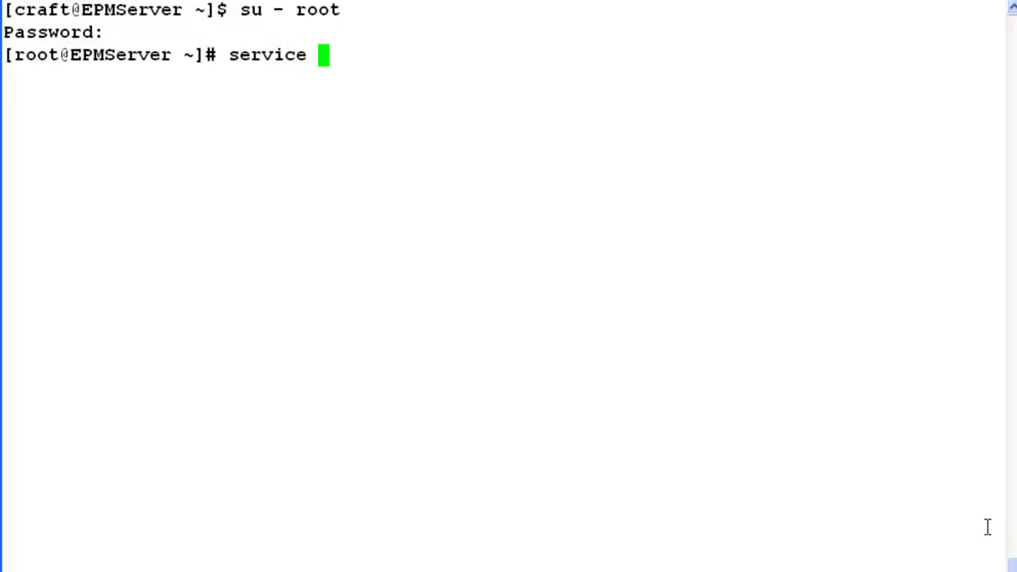
{"action": "type", "text": " vpms "}
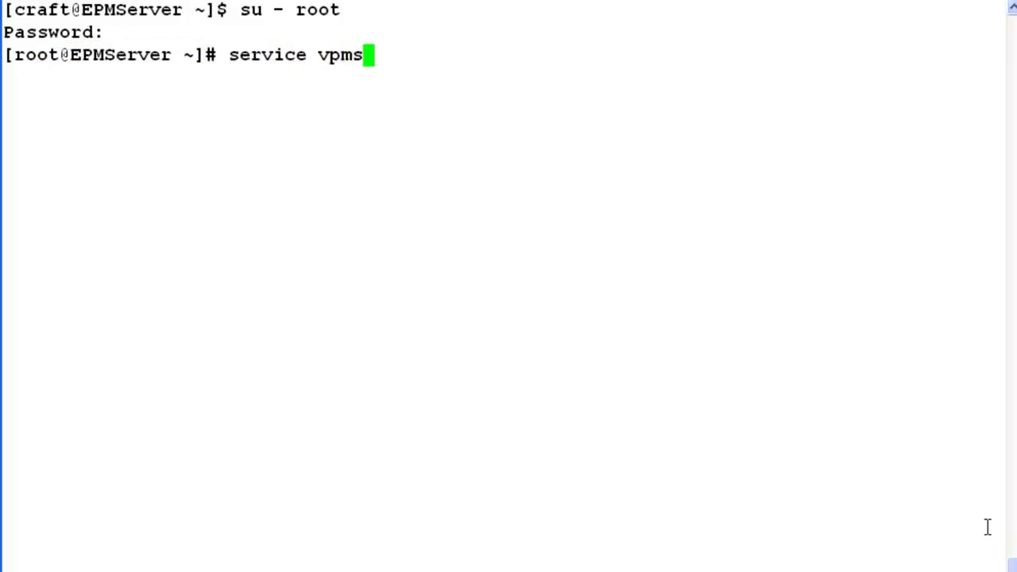
{"action": "type", "text": "status"}
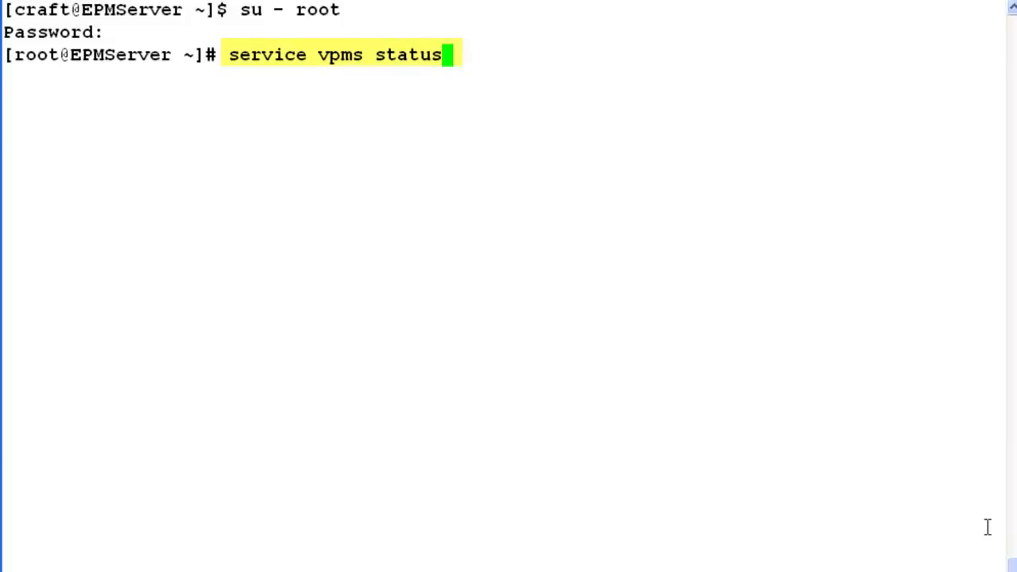
{"action": "key", "text": "Return"}
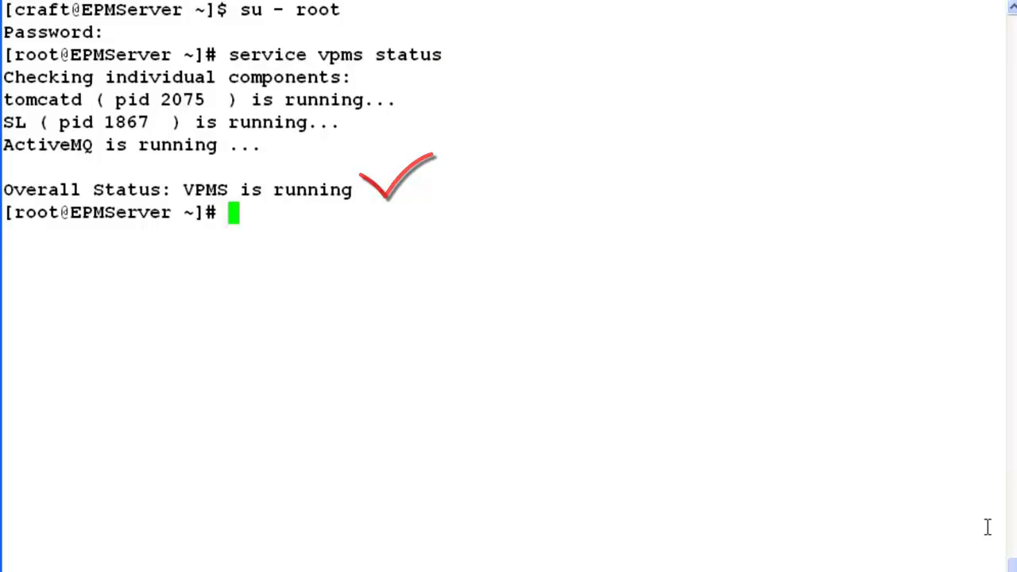
- Print the contents of /etc/hosts with cat to verify the server's host name entry
{"action": "type", "text": "cat /e"}
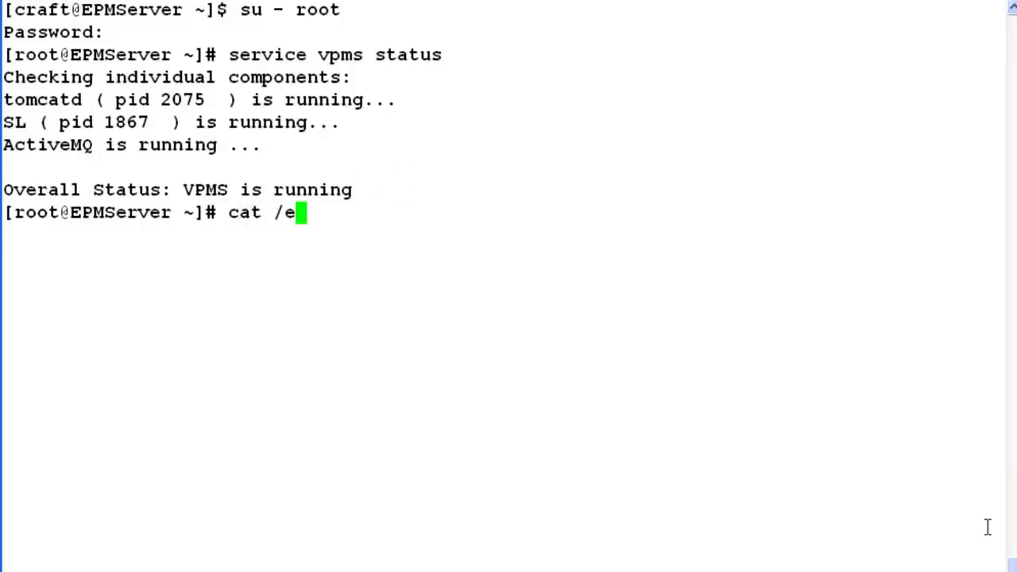
{"action": "type", "text": "tc/hosts"}
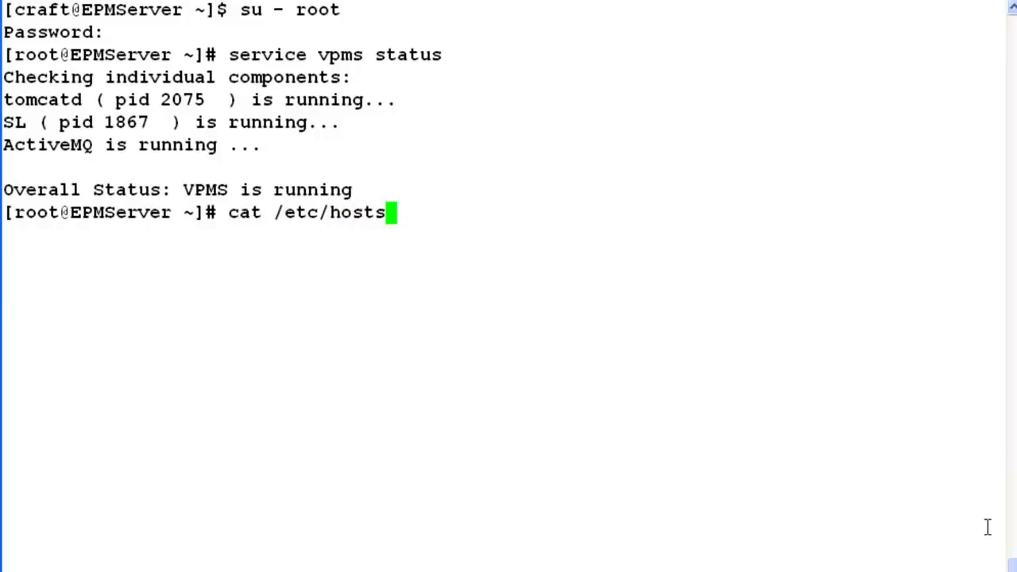
{"action": "key", "text": "Return"}
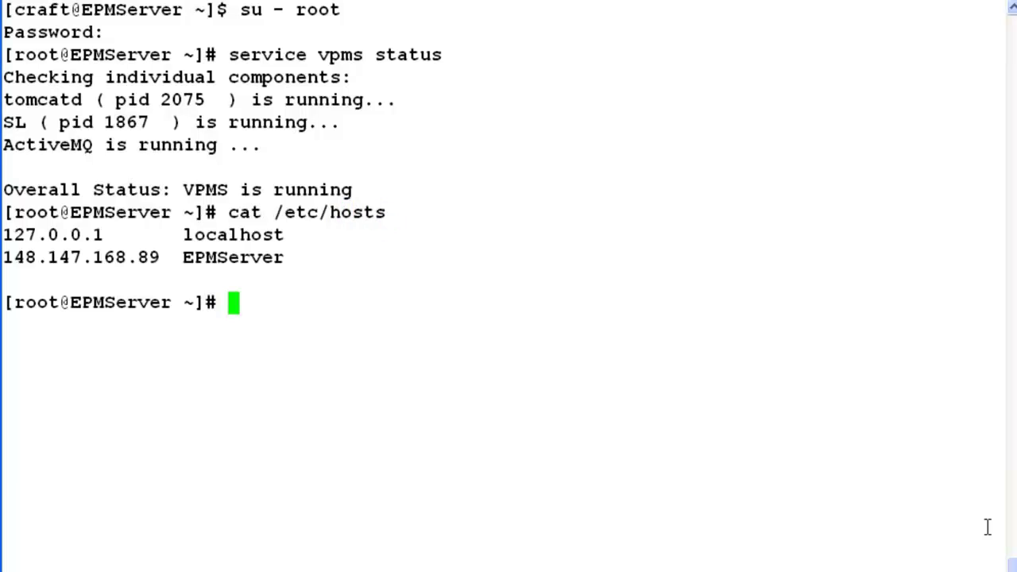
- Print /etc/sysconfig/network with cat to verify the HOSTNAME setting after the reboot
{"action": "type", "text": "cat /etc"}
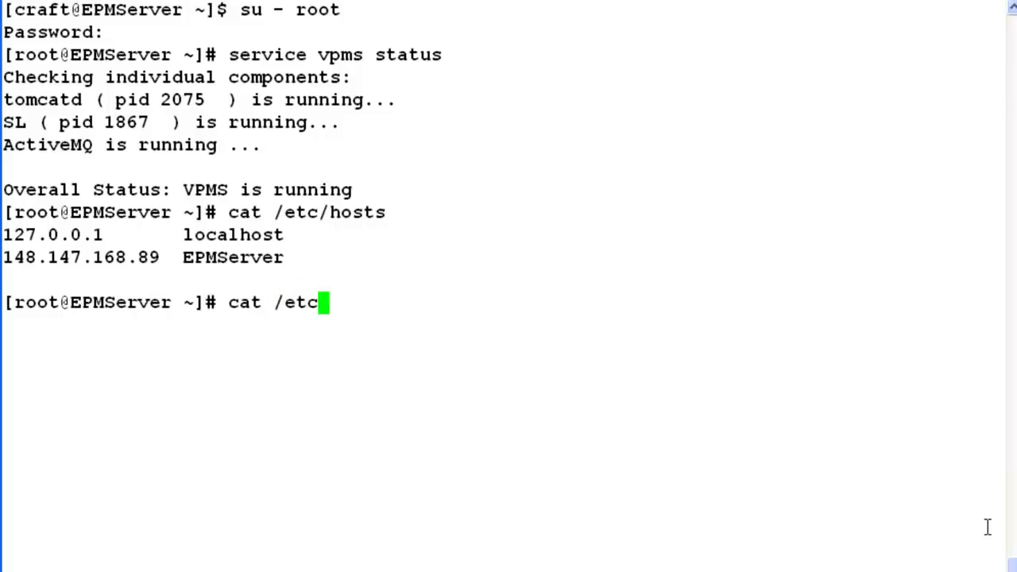
{"action": "type", "text": "/"}
{"action": "type", "text": "sysc"}
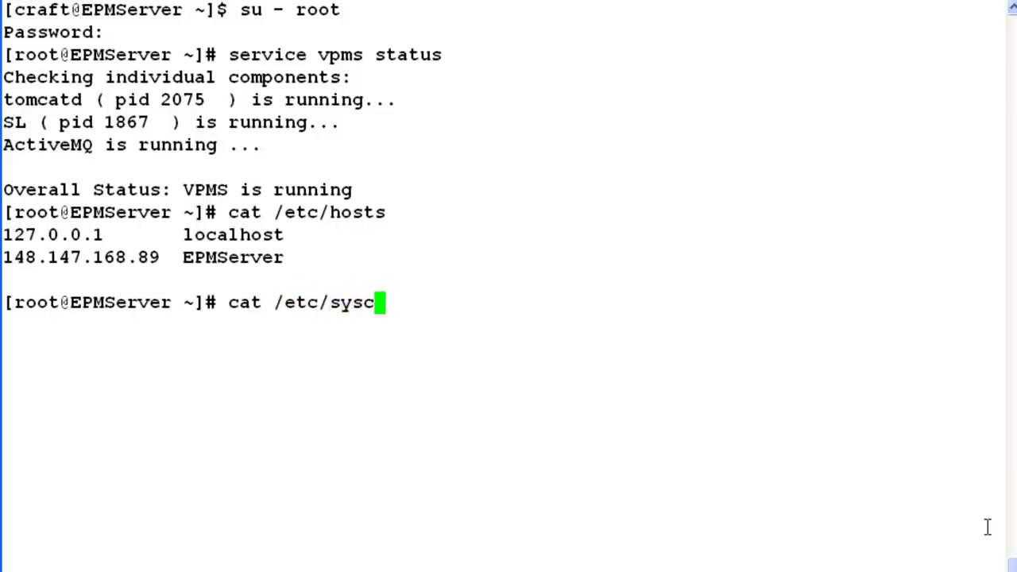
{"action": "type", "text": "onfig/"}
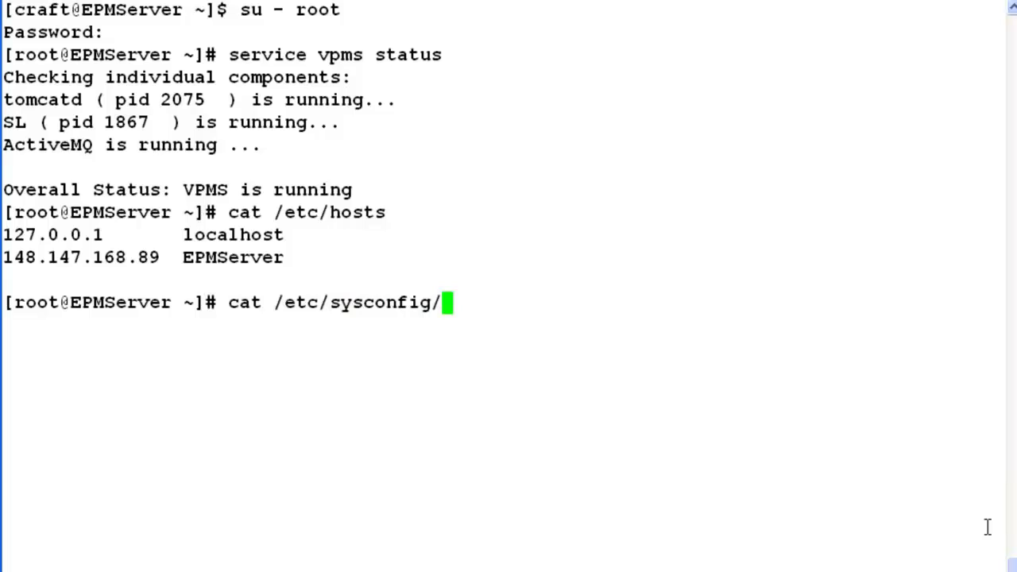
{"action": "type", "text": "network"}
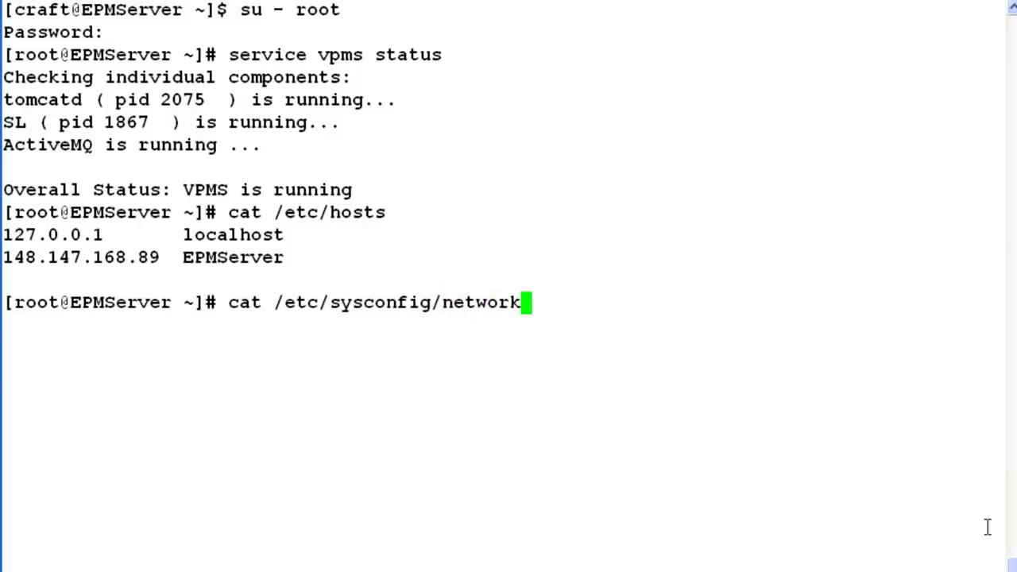
{"action": "key", "text": "Return"}
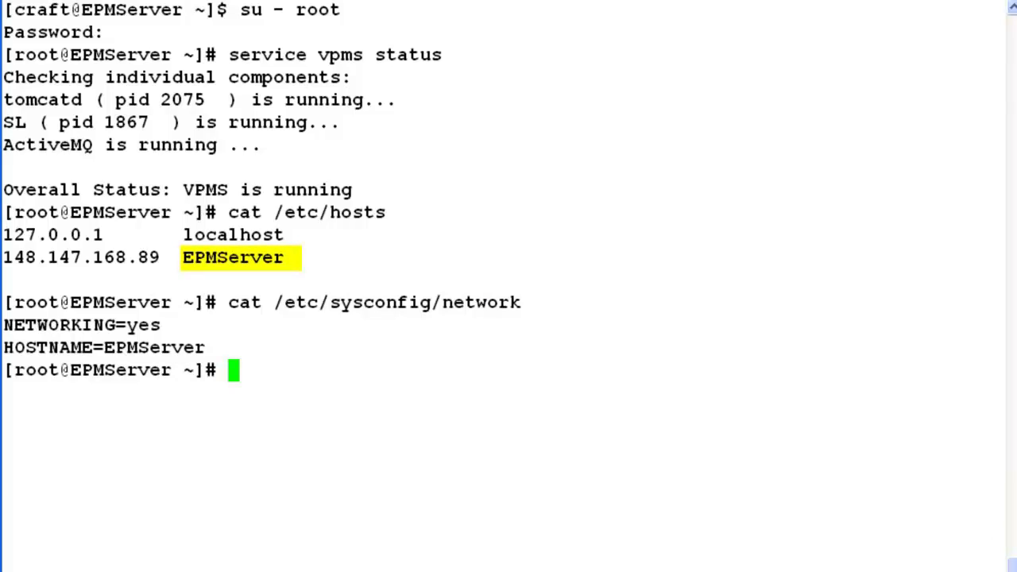
- Query the server's short host name with hostname -s and its IP address with hostname -i
{"action": "type", "text": "s"}
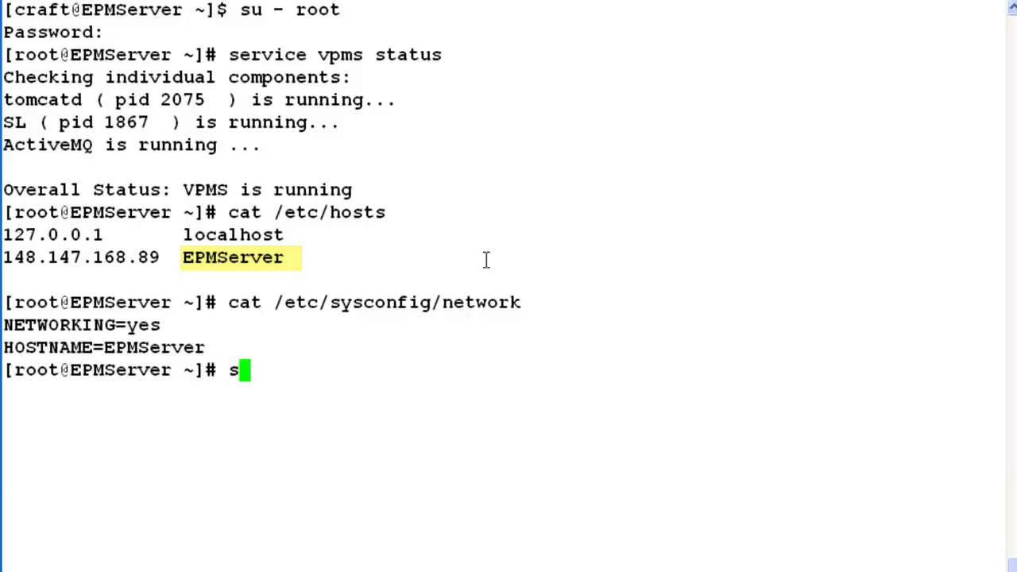
{"action": "key", "text": "BackSpace"}
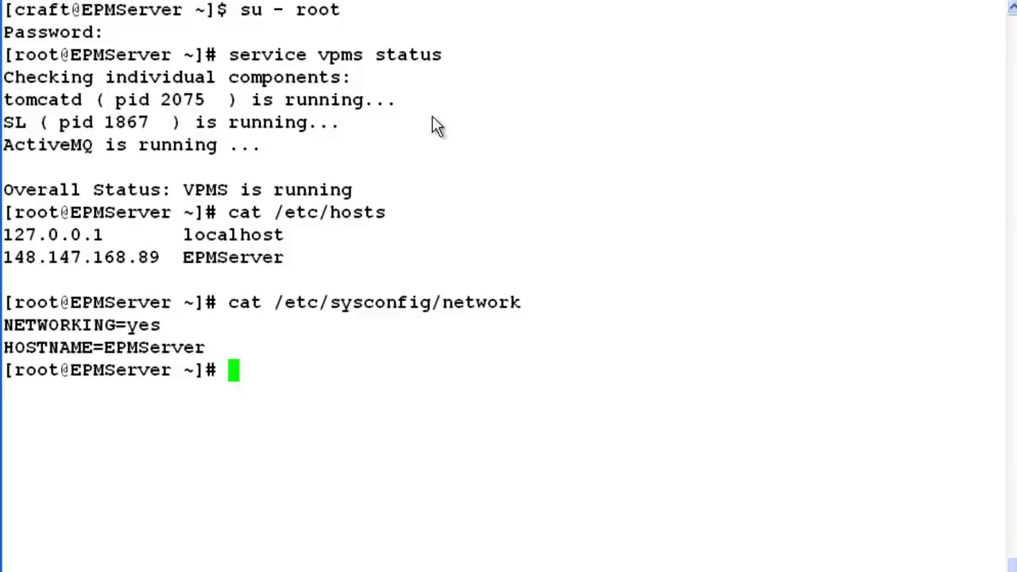
{"action": "type", "text": "hostnam"}
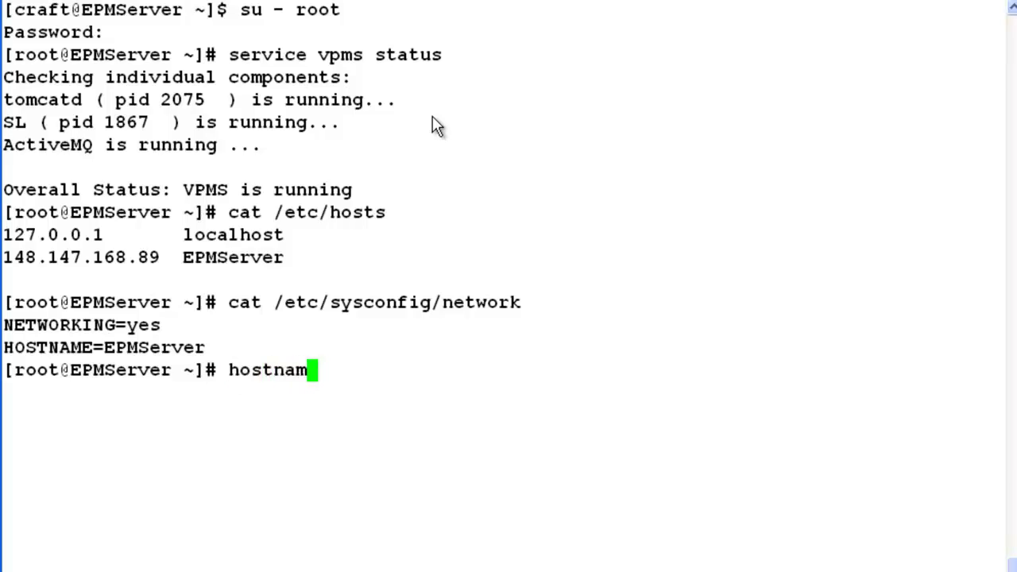
{"action": "type", "text": "e -s"}
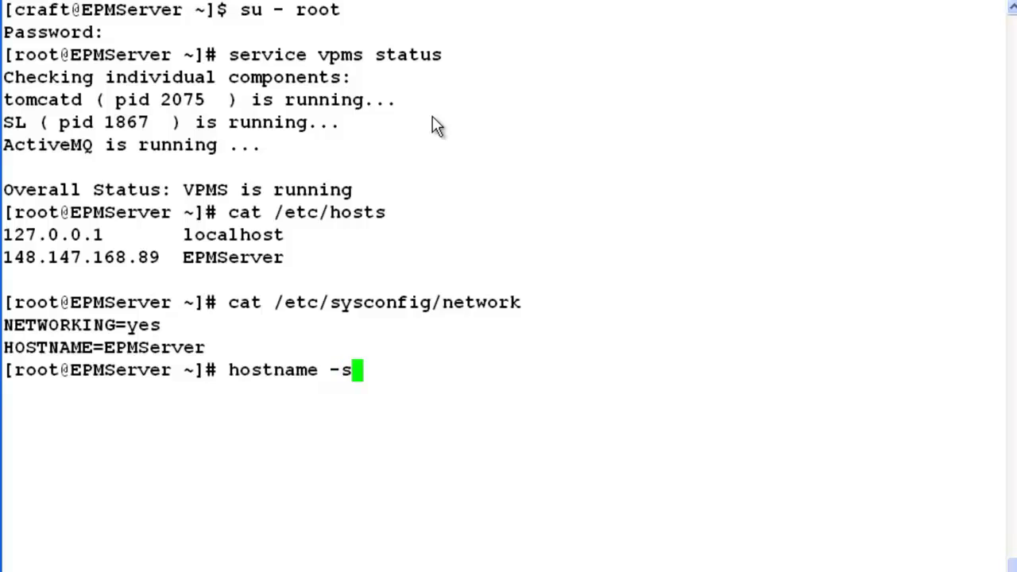
{"action": "key", "text": "Return"}
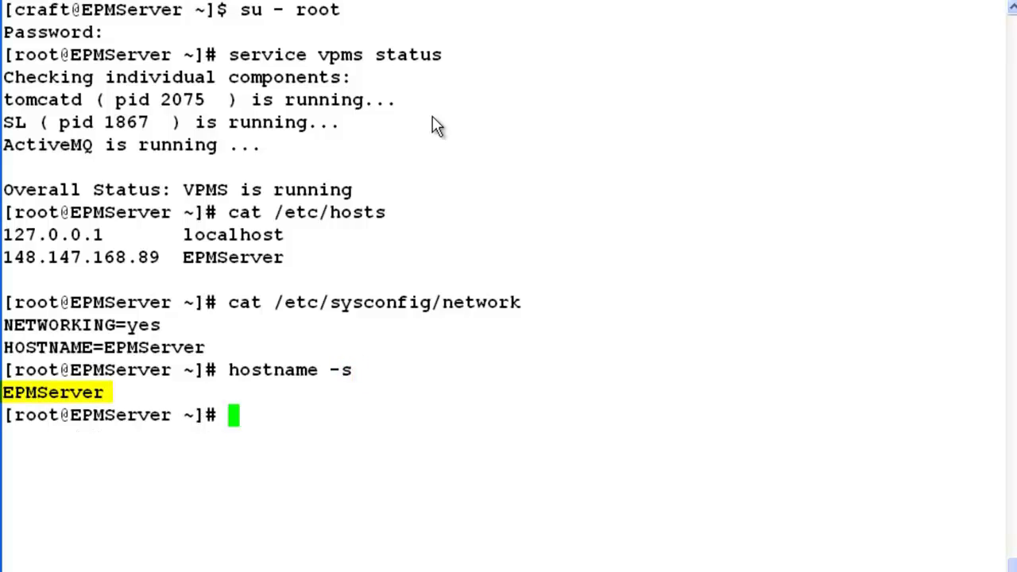
{"action": "type", "text": "hostname -i"}
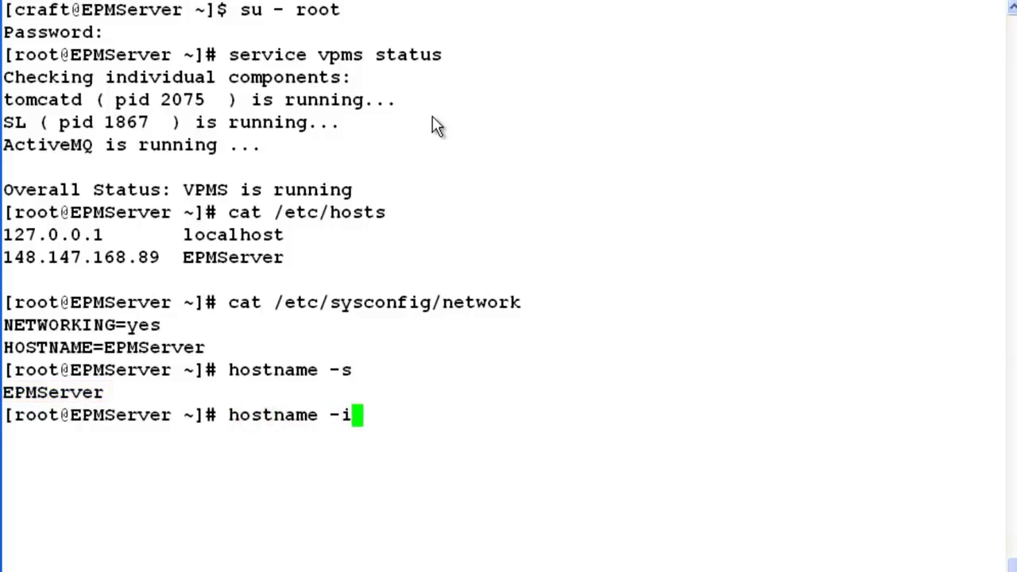
{"action": "key", "text": "Return"}
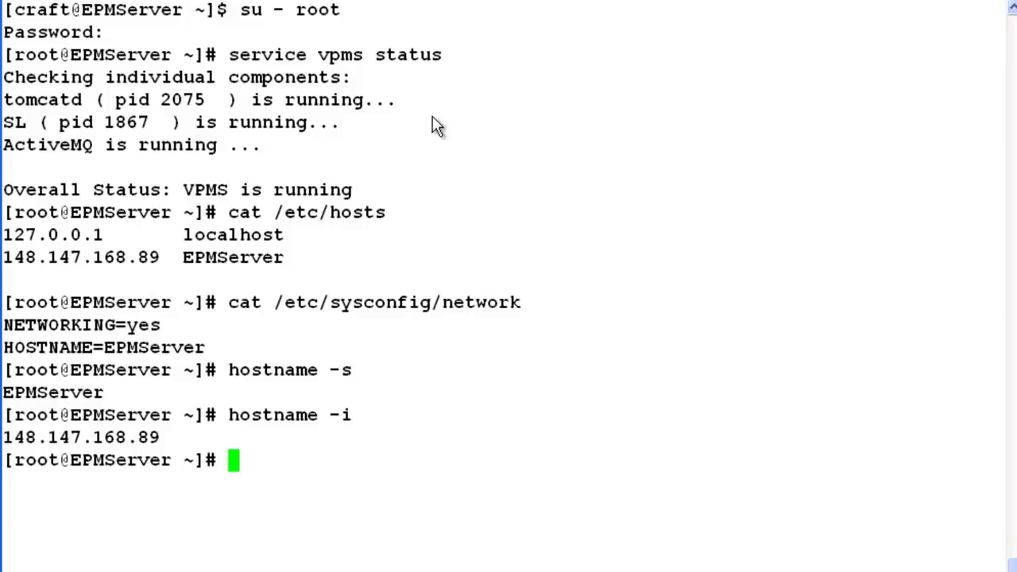
- Clear the terminal, switch to the postgres account with su - postgres, and start psql
{"action": "key", "text": "ctrl+l"}
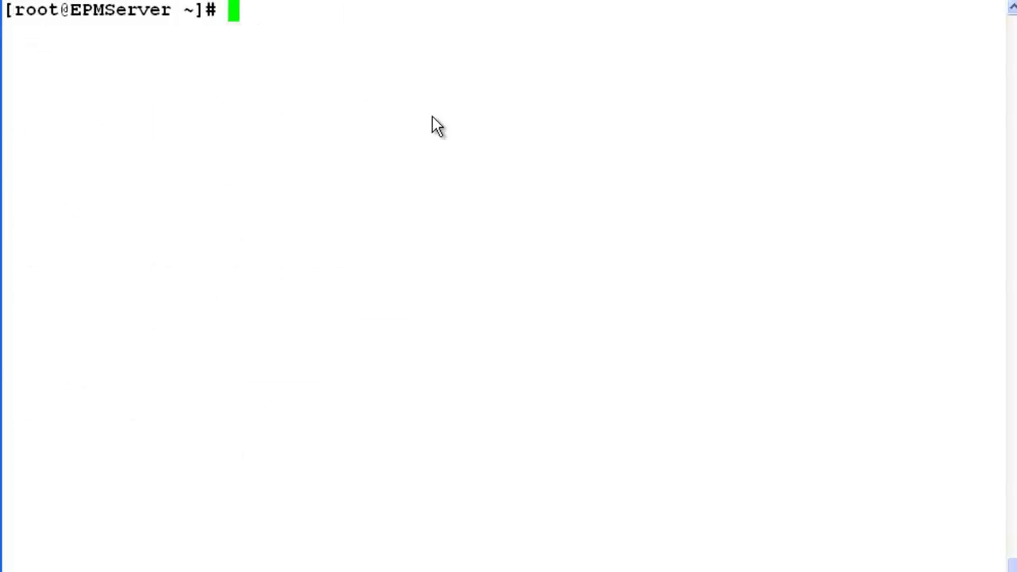
{"action": "type", "text": "su -"}
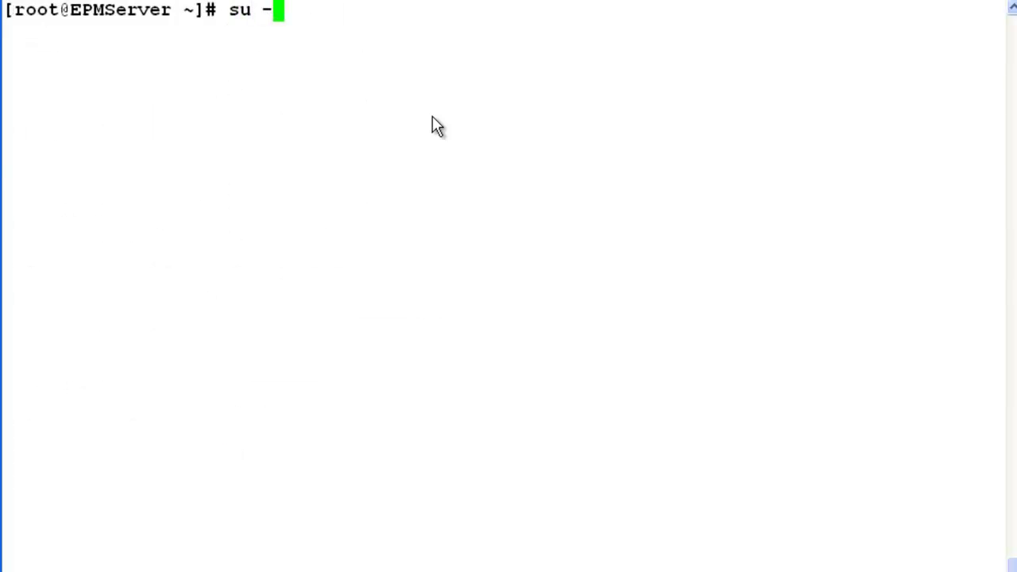
{"action": "type", "text": " postgres"}
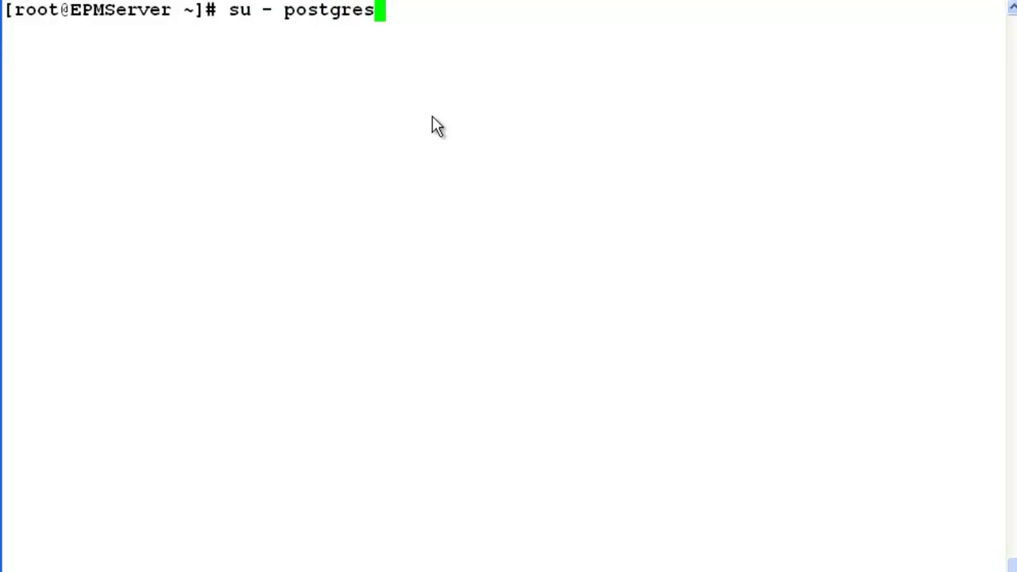
{"action": "key", "text": "Return"}
{"action": "type", "text": "psql"}
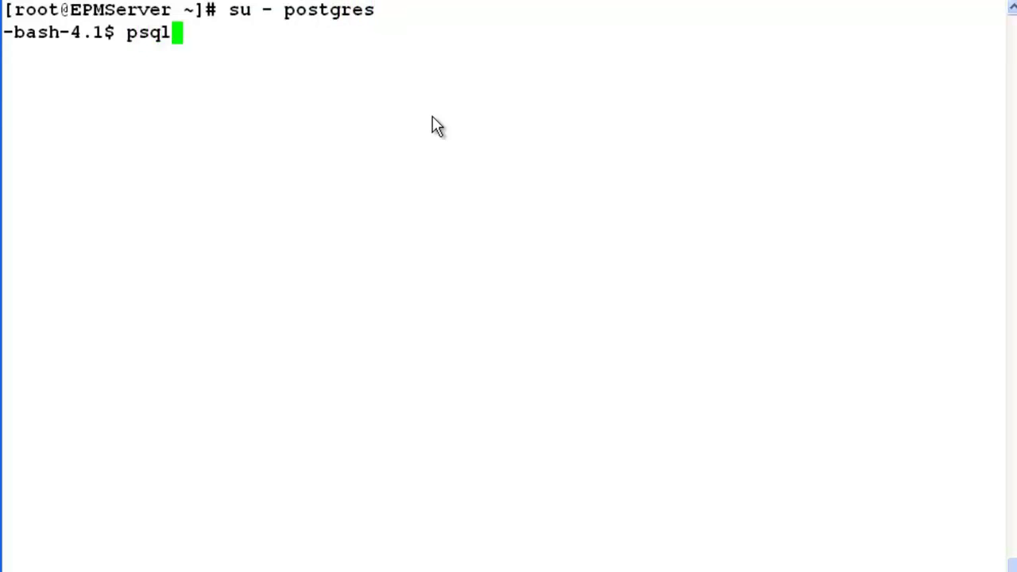
{"action": "key", "text": "Return"}
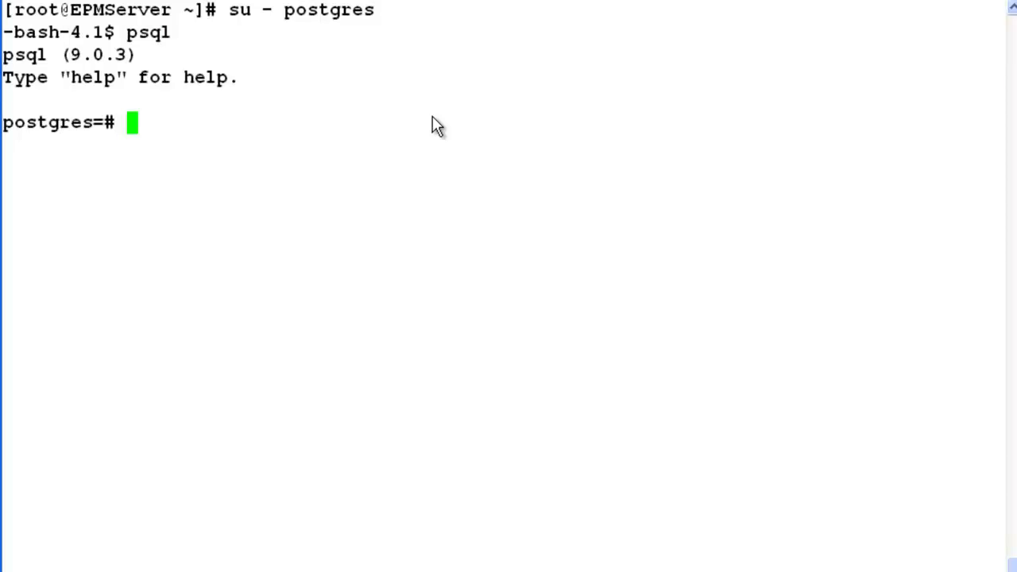
- Connect to the VoicePortal database with \connect VoicePortal
{"action": "type", "text": "\\conne"}
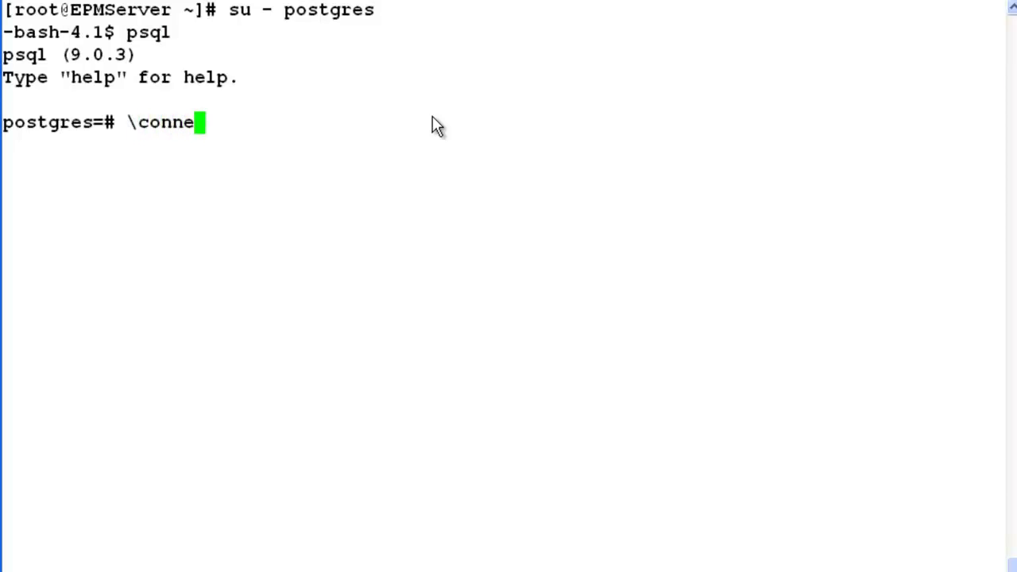
{"action": "type", "text": "ct Voice"}
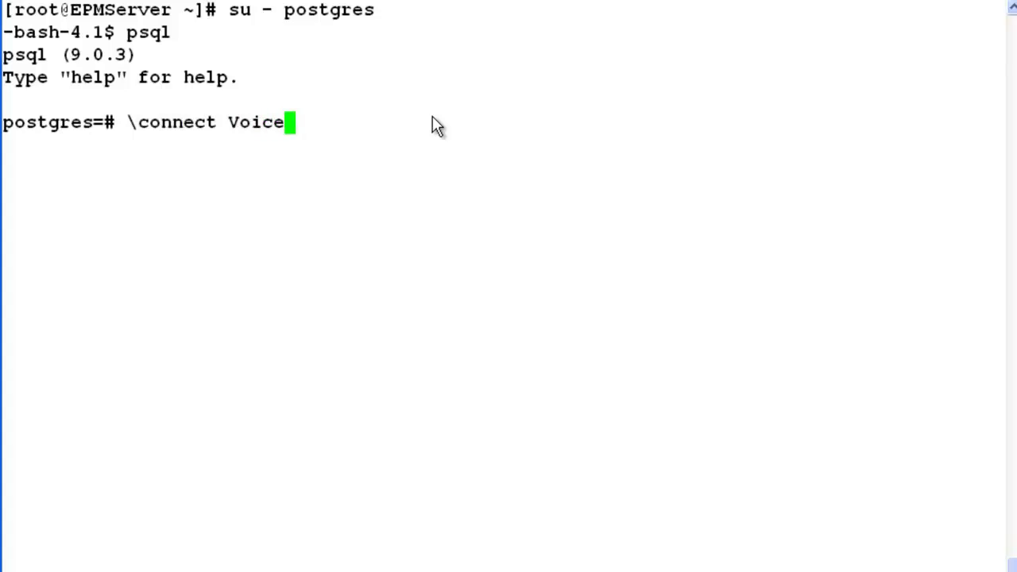
{"action": "type", "text": "Portal"}
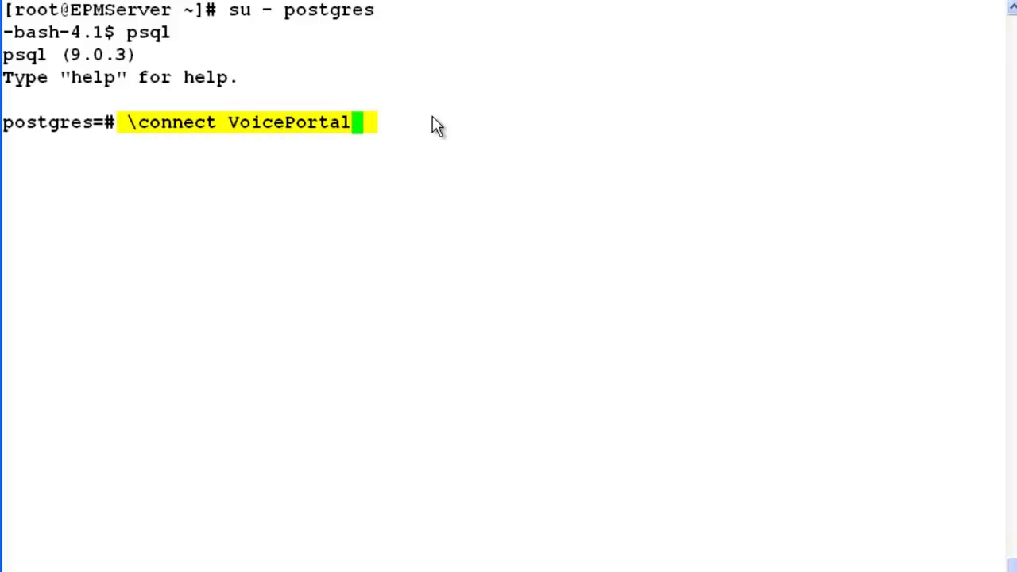
{"action": "key", "text": "Return"}
- Query all rows of the sdhost table with select * from sdhost; to check the stored host name
{"action": "type", "text": "select "}
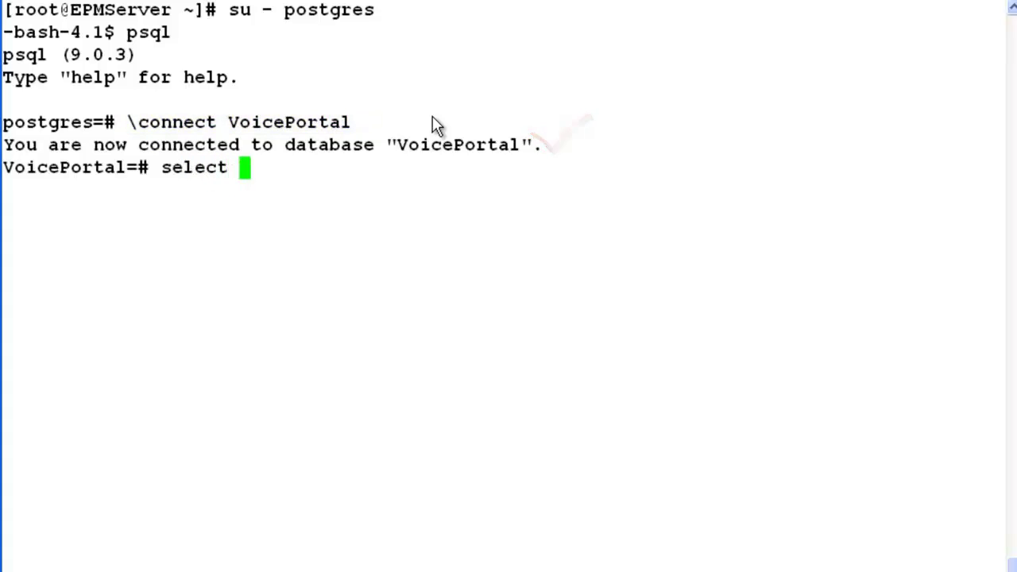
{"action": "type", "text": "* from"}
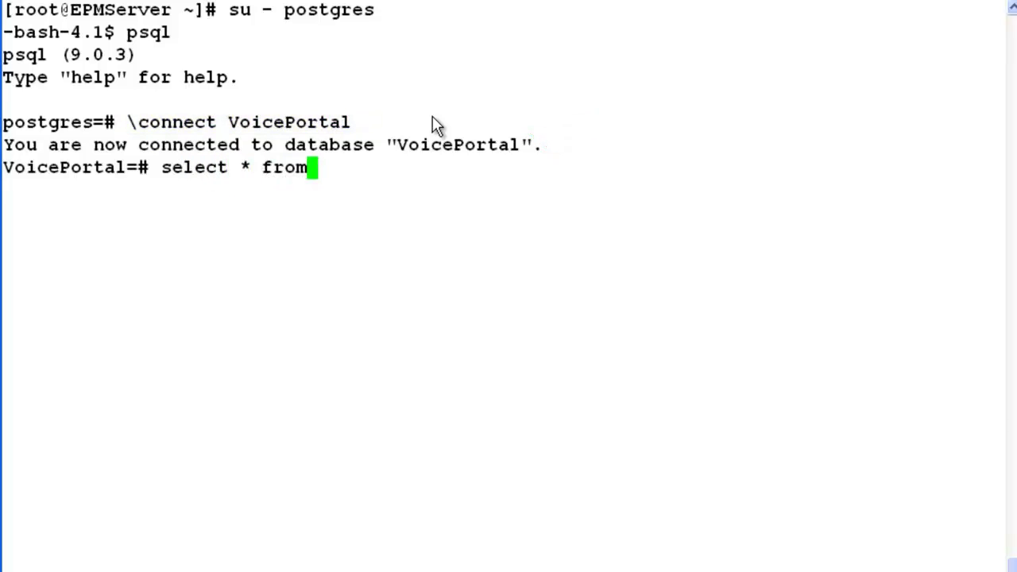
{"action": "type", "text": " sdhost"}
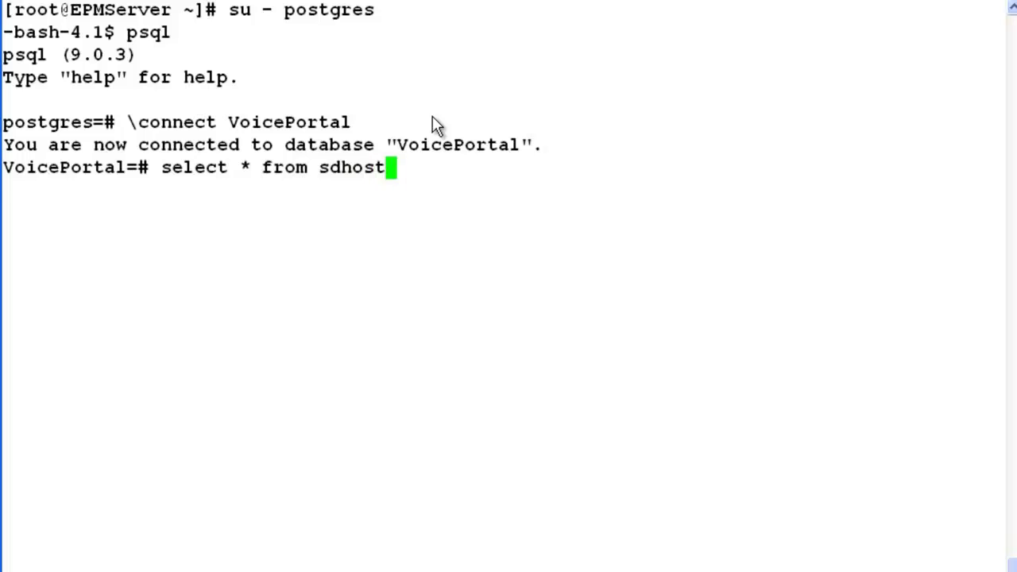
{"action": "key", "text": "Return"}
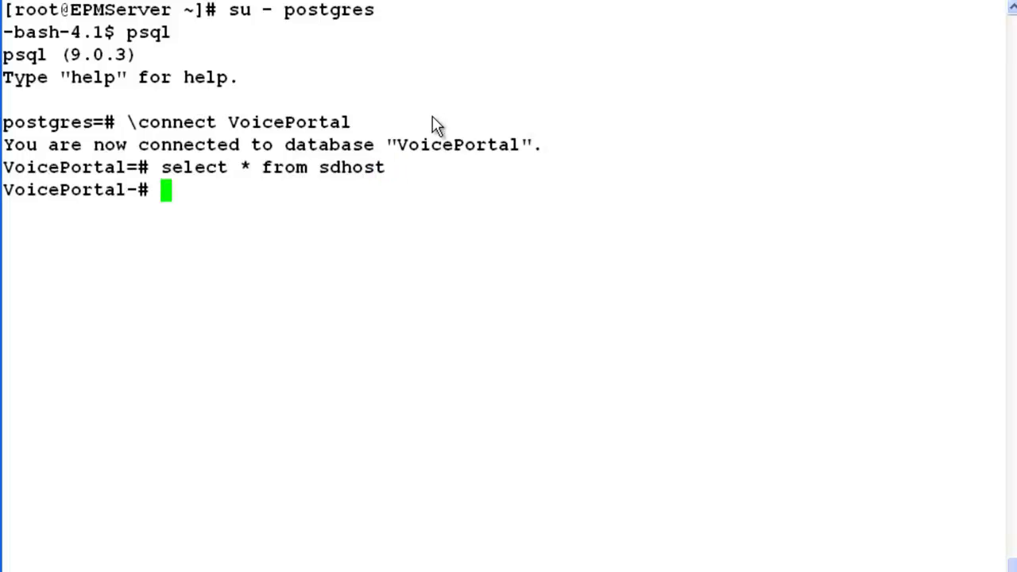
{"action": "type", "text": ";"}
{"action": "key", "text": "Return"}
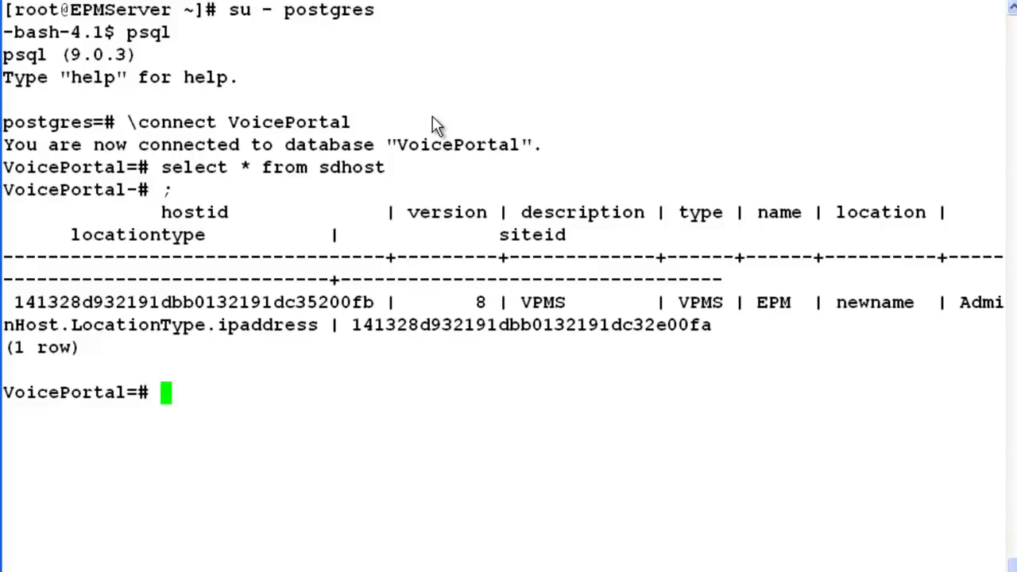
- Quit psql with \q and log out of the postgres account to return to the root shell
{"action": "type", "text": "\\q"}
{"action": "key", "text": "Return"}
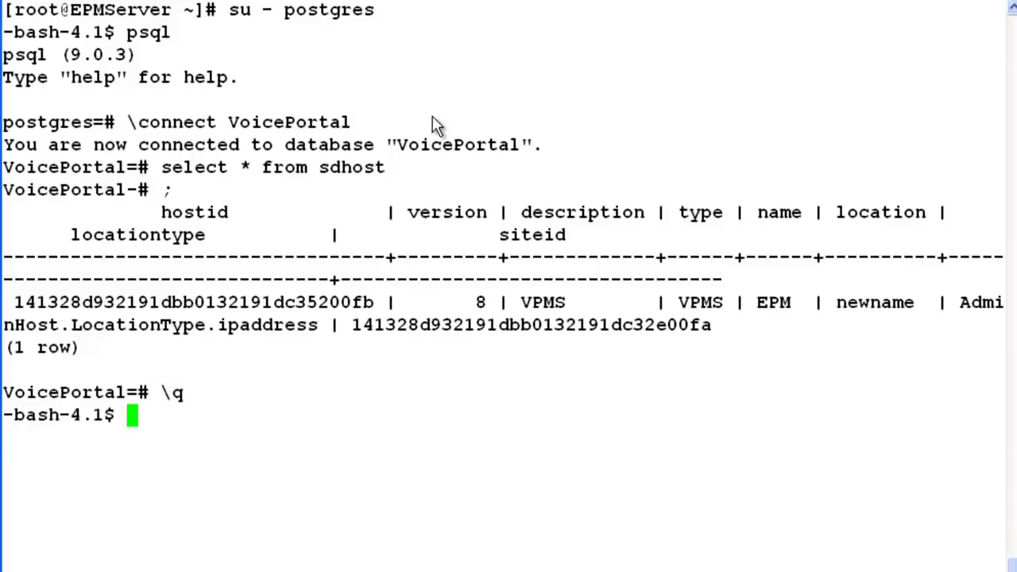
{"action": "key", "text": "ctrl+d"}
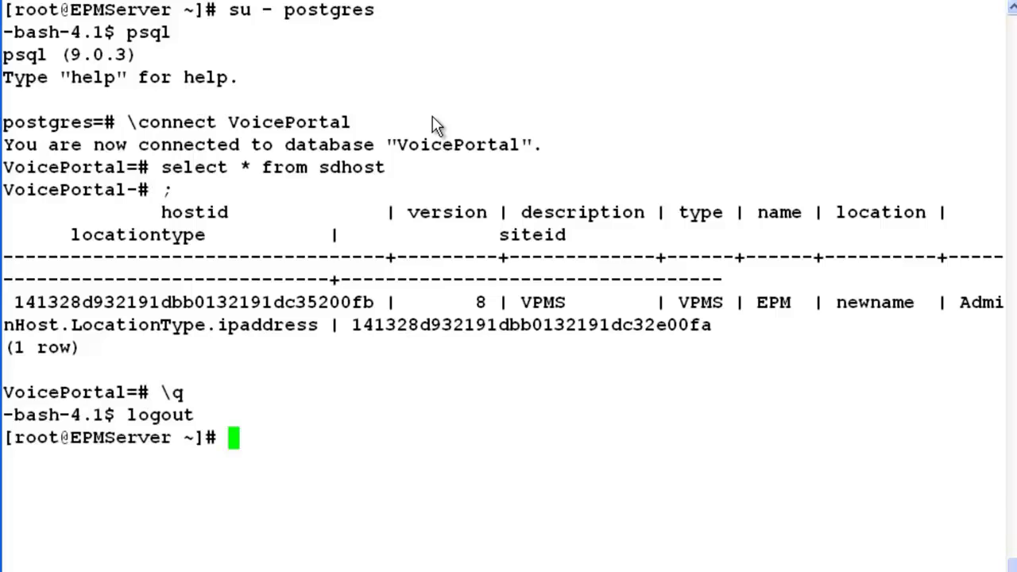
- Stop the vpms service with service vpms stop
{"action": "type", "text": "service "}
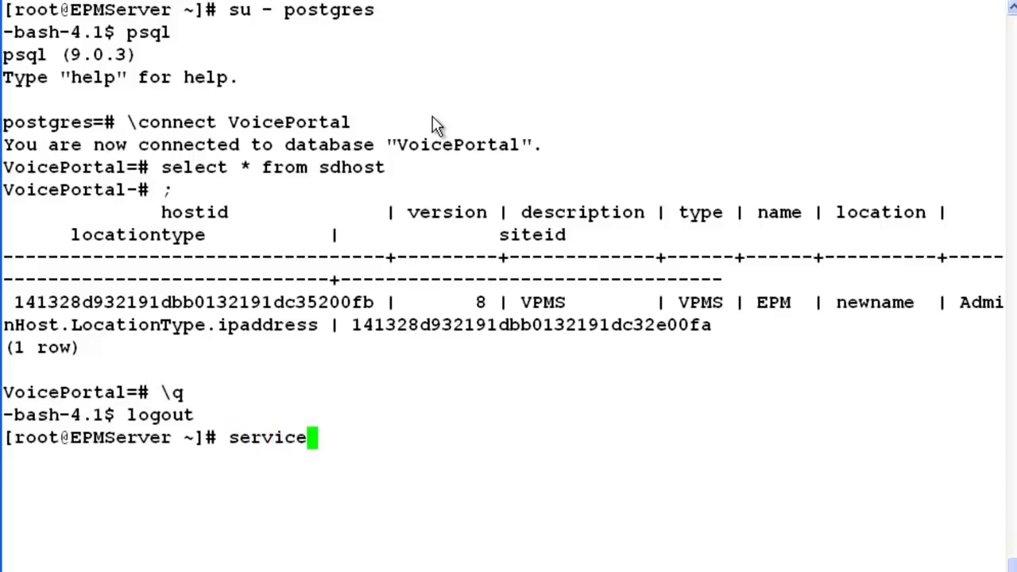
{"action": "type", "text": "vpms s"}
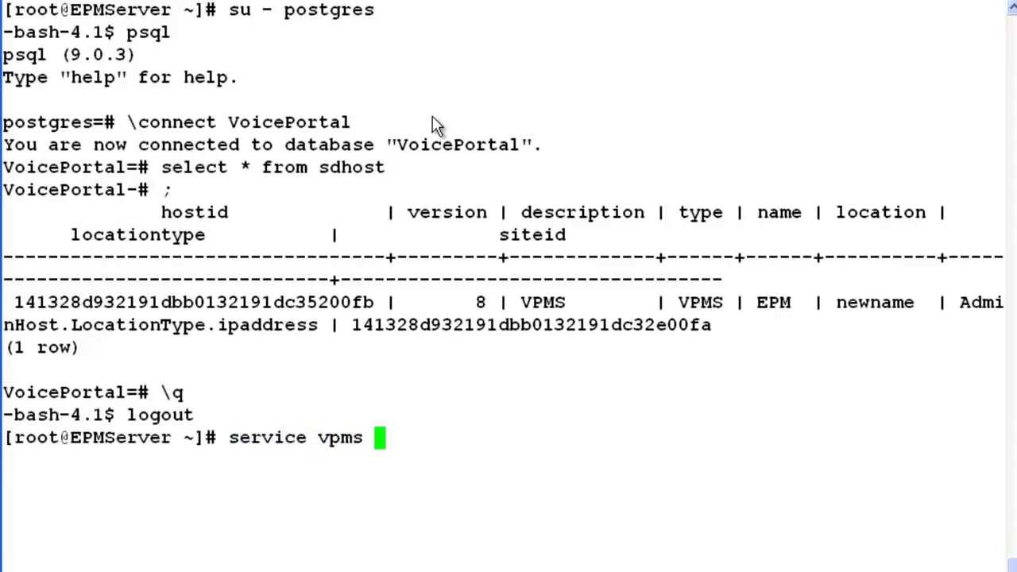
{"action": "type", "text": "top"}
{"action": "key", "text": "Return"}
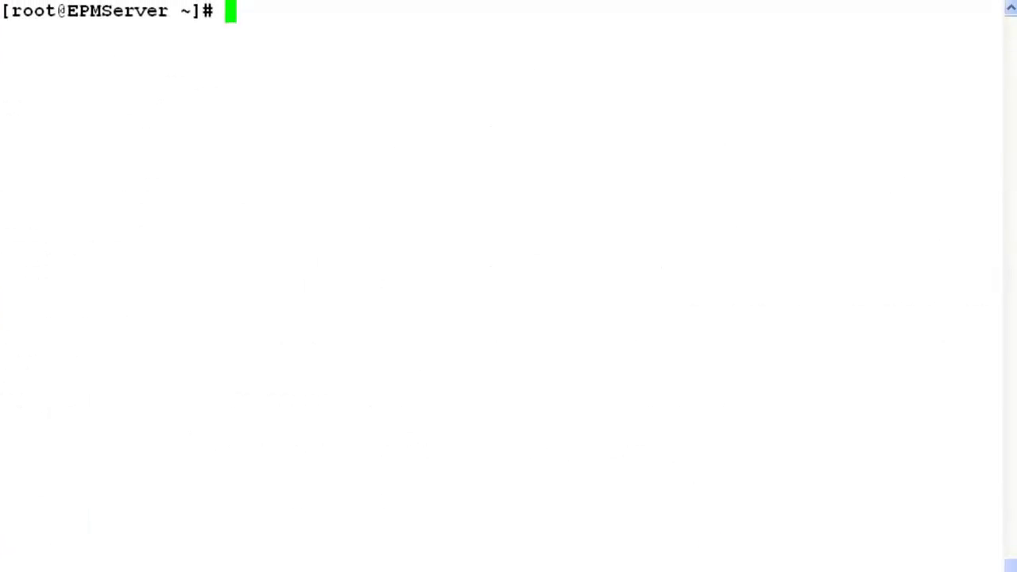
- Change to the $AVAYA_HOME directory and print its full path with pwd
{"action": "type", "text": "cd "}
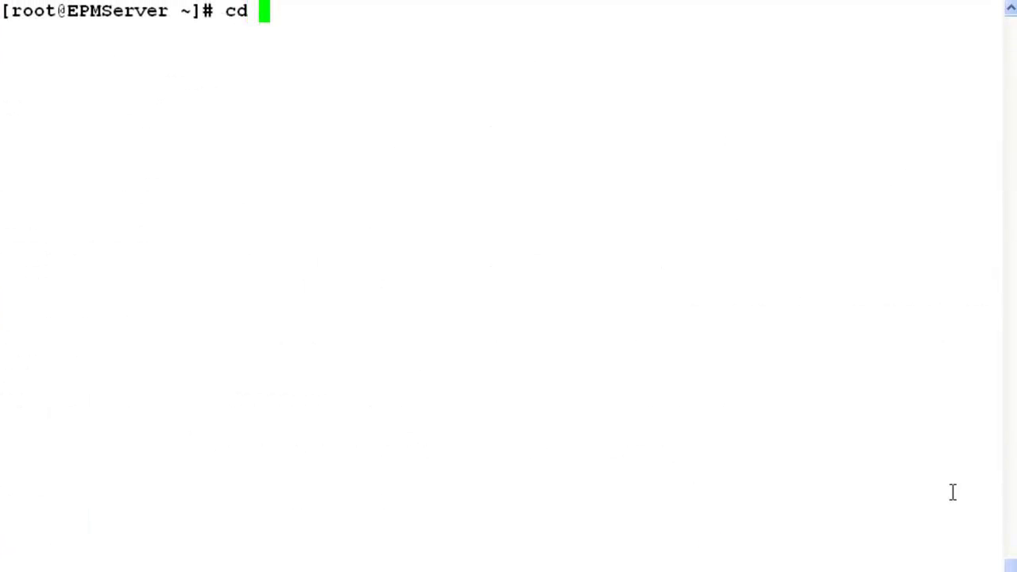
{"action": "type", "text": "$AVAY"}
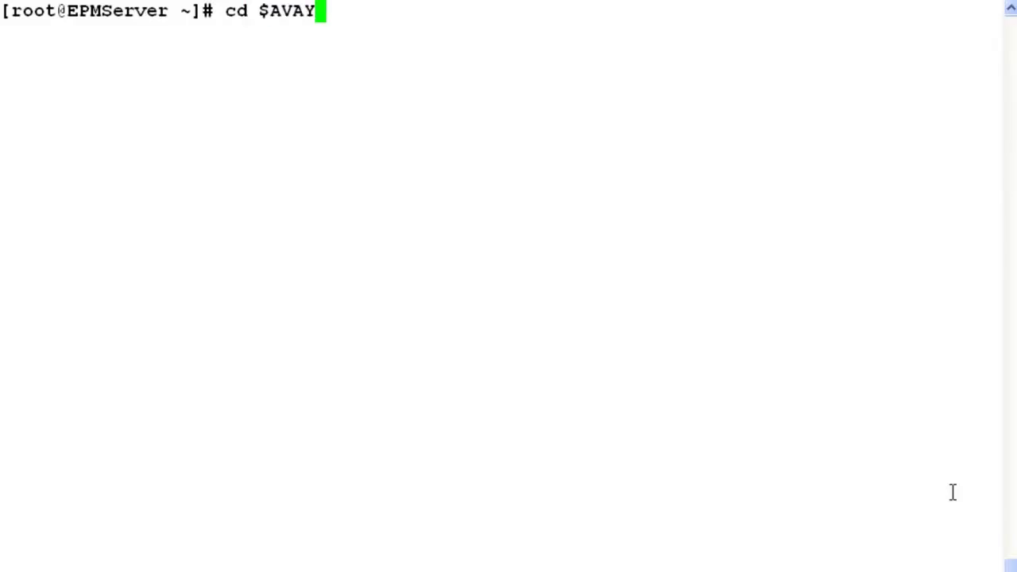
{"action": "type", "text": "A_HOME"}
{"action": "key", "text": "Return"}
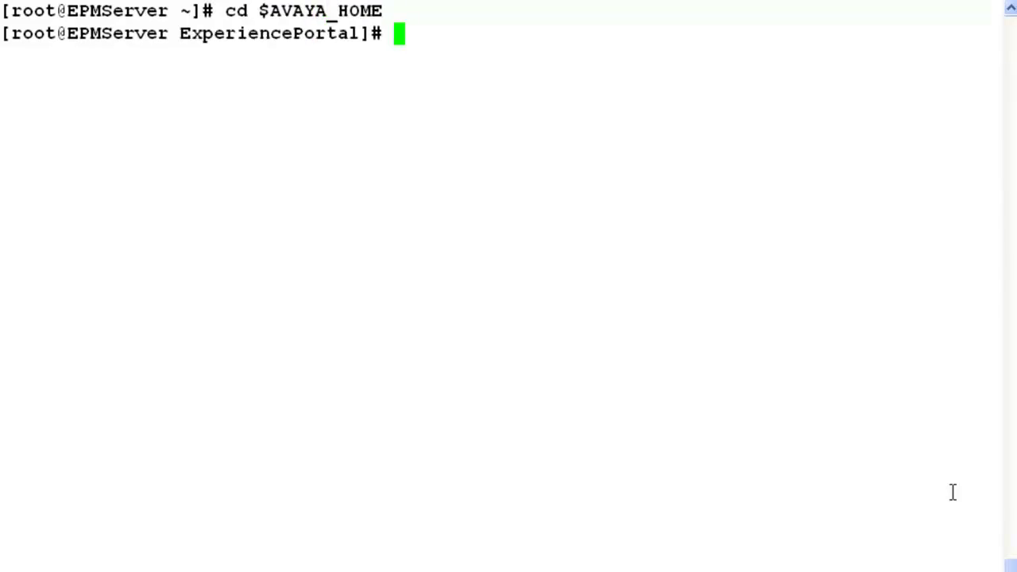
{"action": "type", "text": "pwd"}
{"action": "key", "text": "Return"}
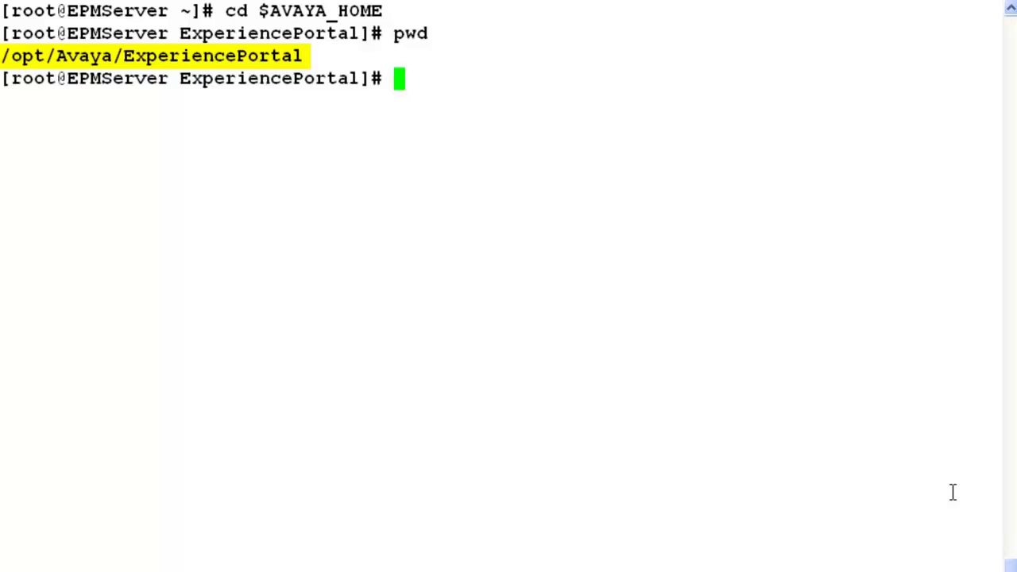
- Change to the Support/UpdateHostAddress/ directory and list its files with ls
{"action": "type", "text": "cd "}
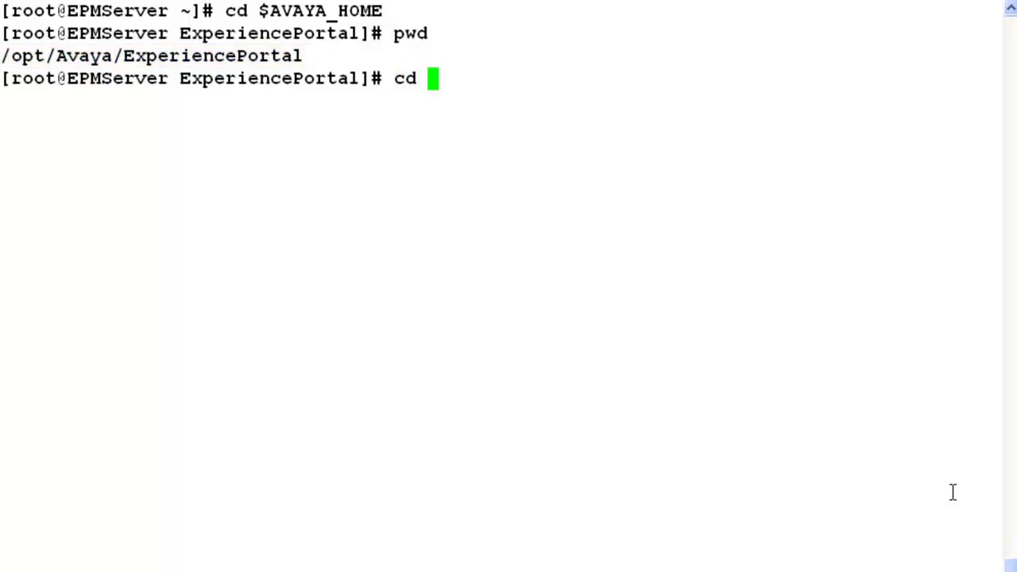
{"action": "type", "text": "Su"}
{"action": "key", "text": "Tab"}
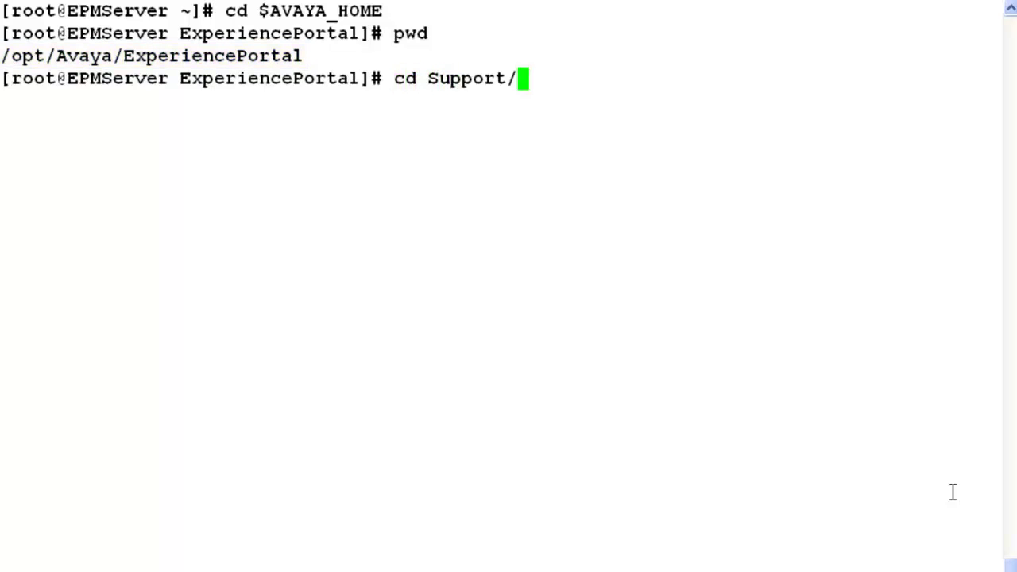
{"action": "type", "text": "Up"}
{"action": "key", "text": "Tab"}
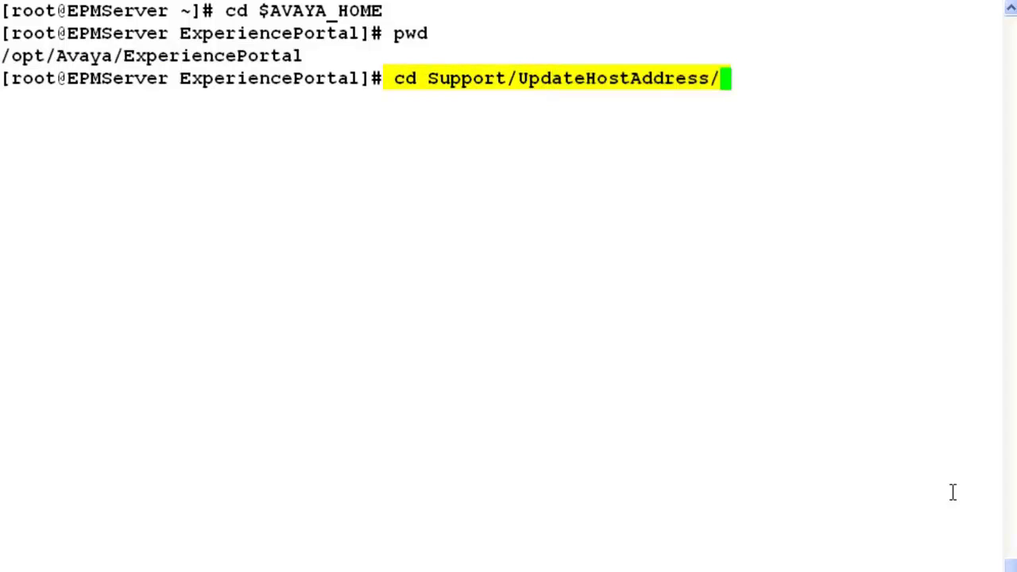
{"action": "key", "text": "Return"}
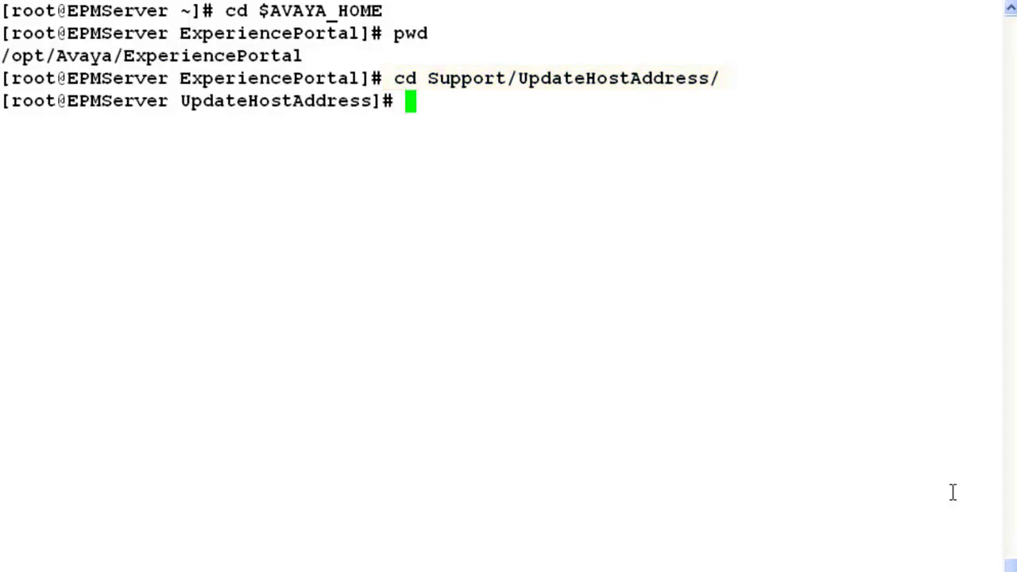
{"action": "type", "text": "ls"}
{"action": "key", "text": "Return"}
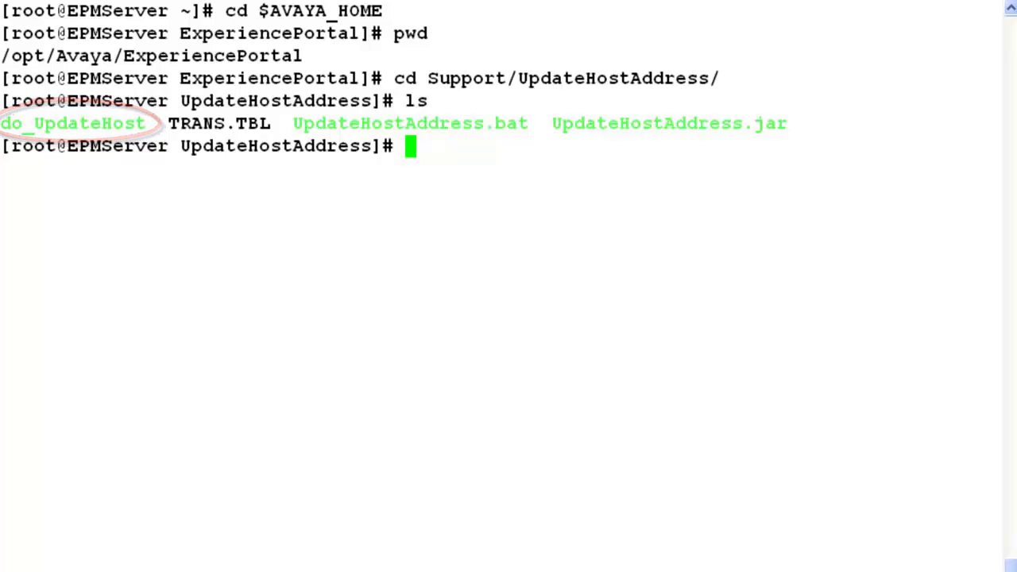
- Run the ./do_UpdateHost script and answer 1 (Yes) to use the newly detected VPMS host address
{"action": "type", "text": "./do"}
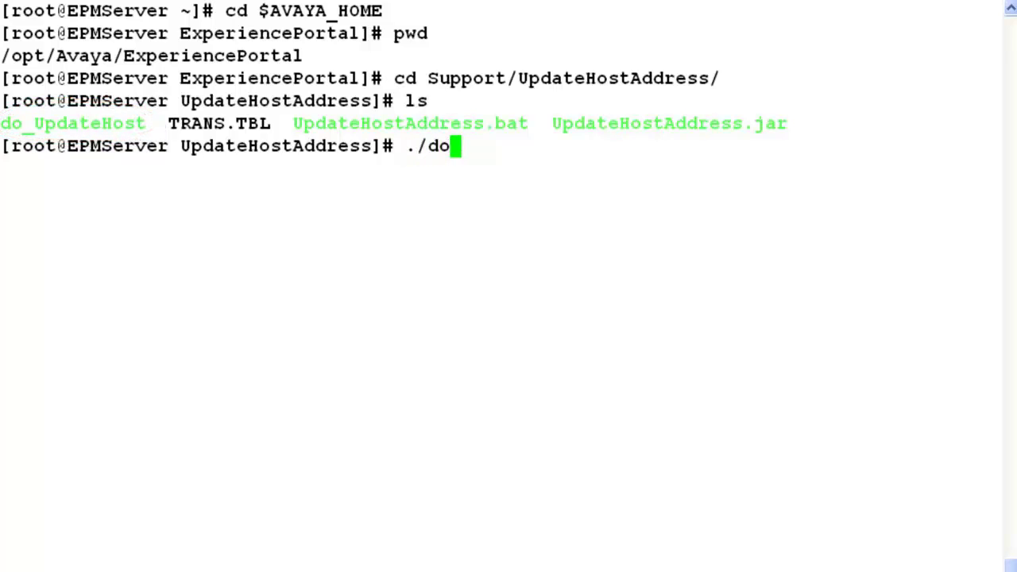
{"action": "key", "text": "Tab"}
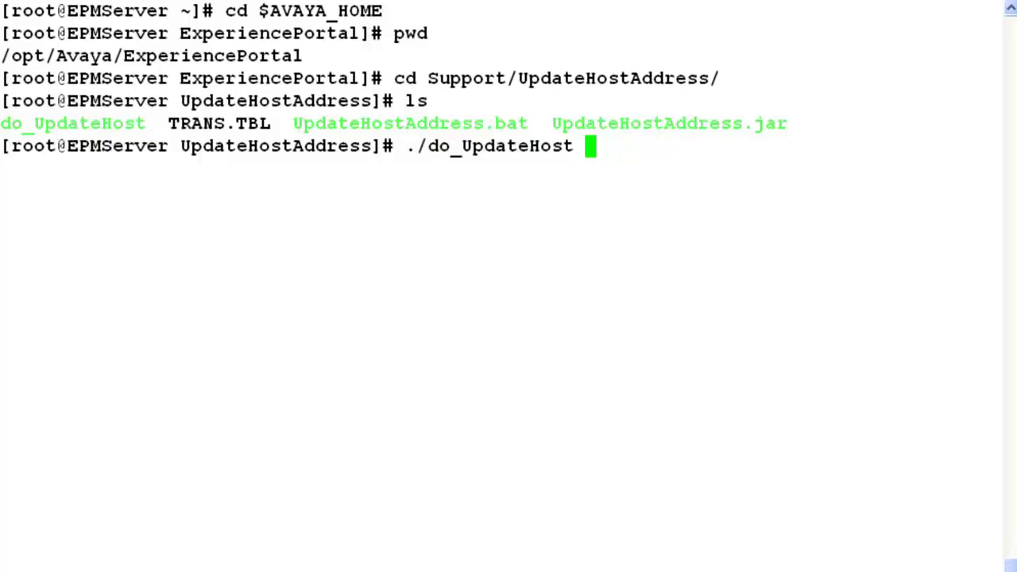
{"action": "key", "text": "Return"}
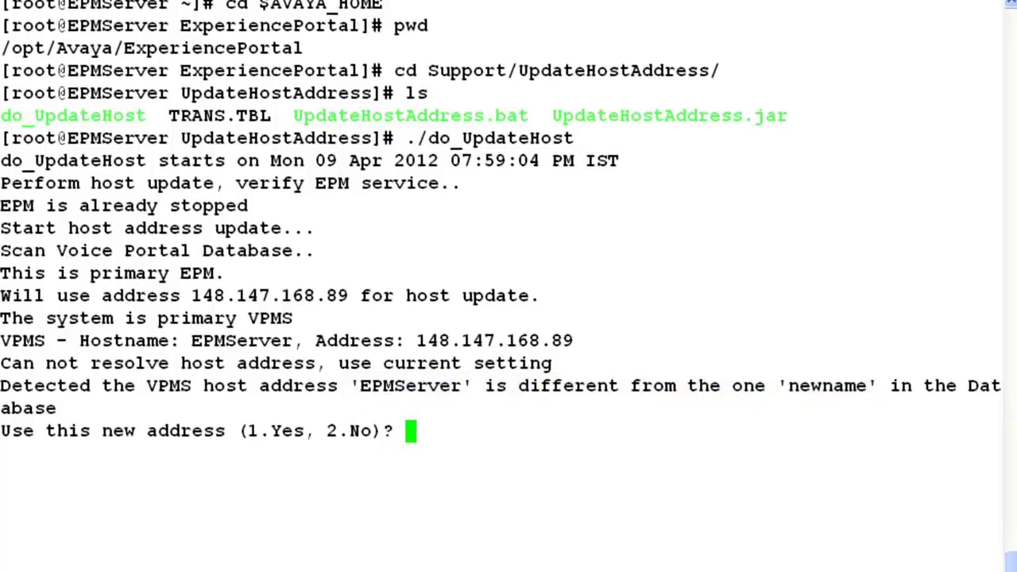
{"action": "type", "text": "1"}
{"action": "key", "text": "Return"}
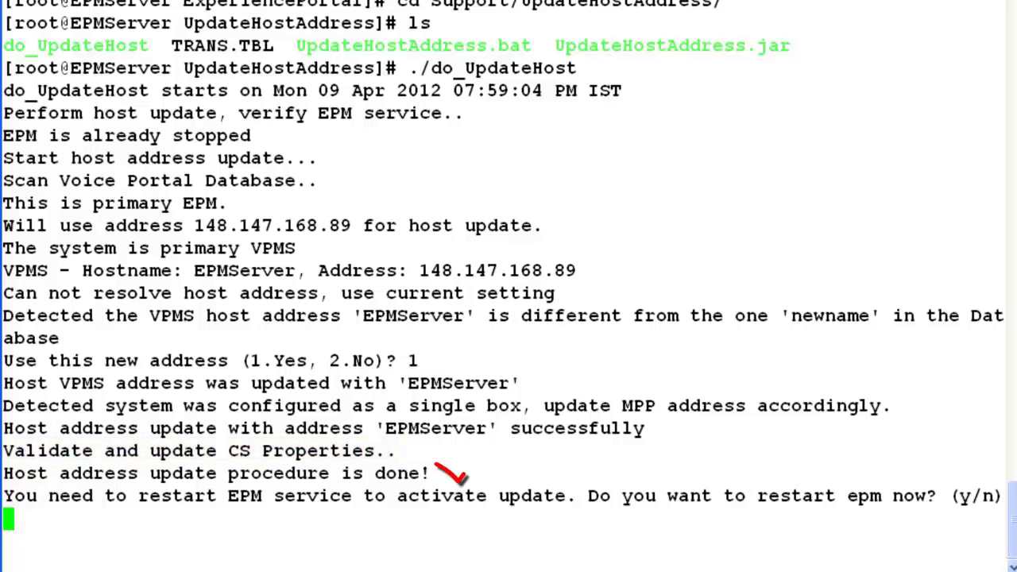
- Answer y to restart the EPM service, and clear the terminal once the script has completed
{"action": "type", "text": "y"}
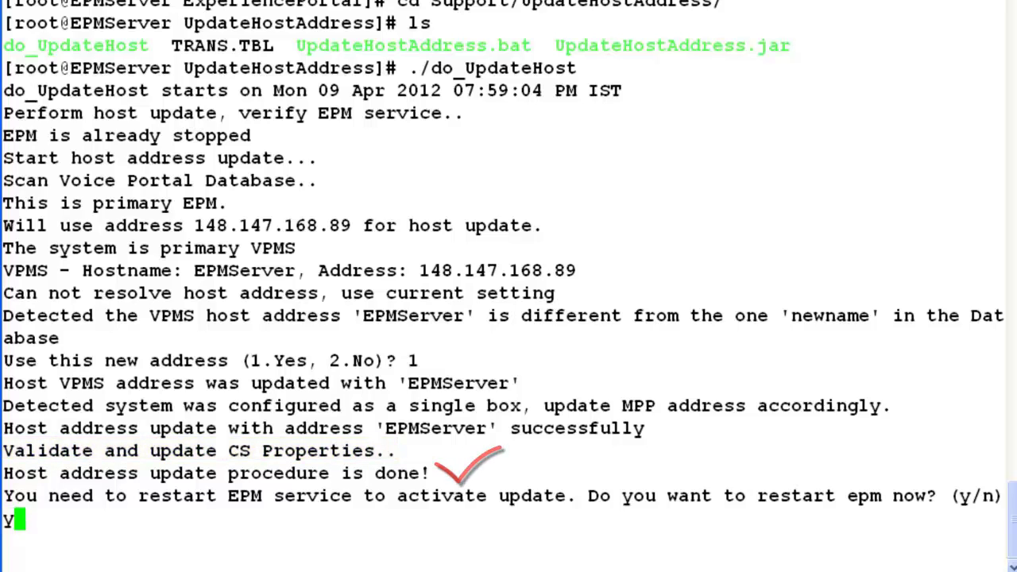
{"action": "key", "text": "Return"}
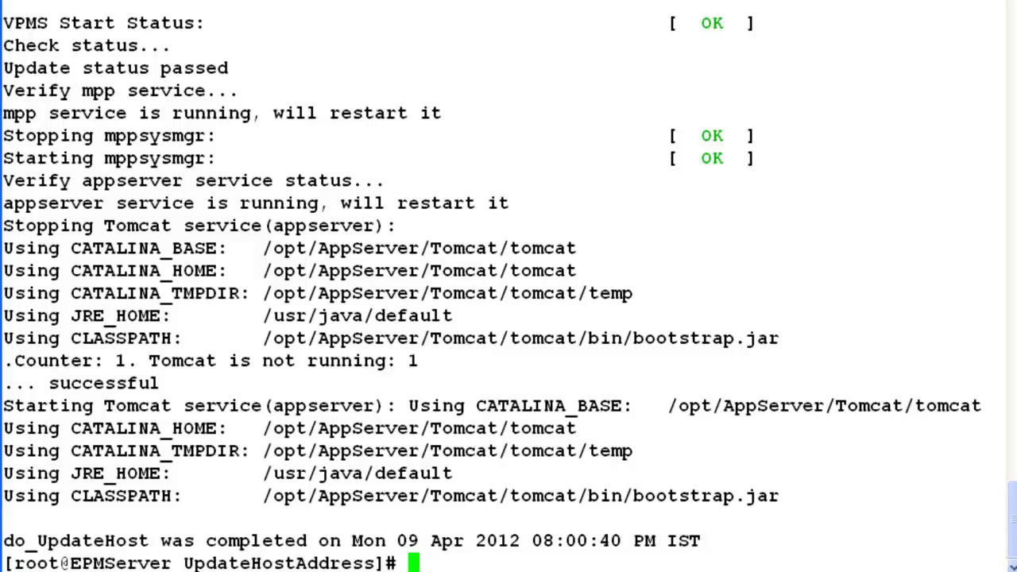
{"action": "key", "text": "ctrl+l"}
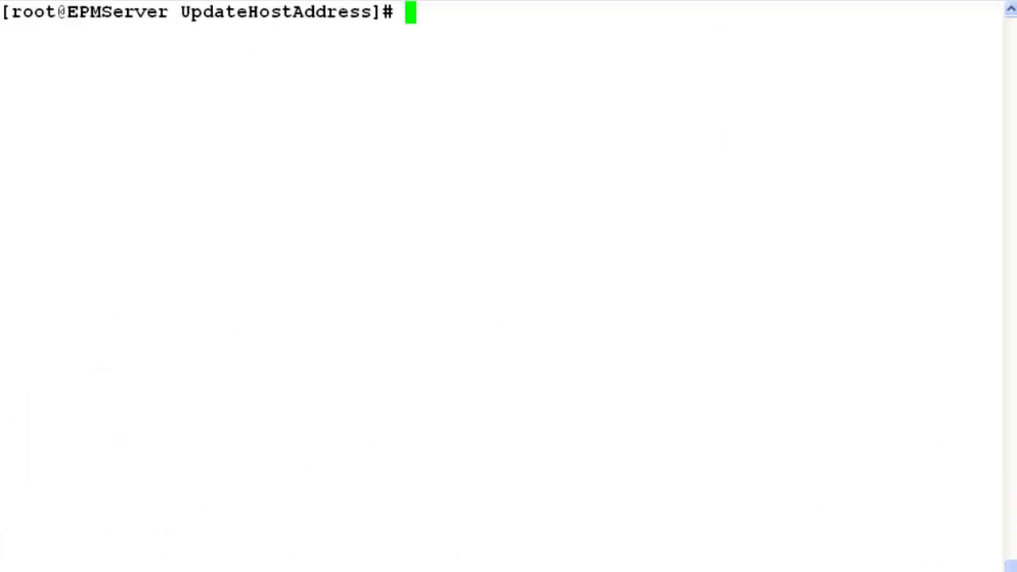
- Switch to the postgres account with su - postgres and start psql
{"action": "type", "text": "su "}
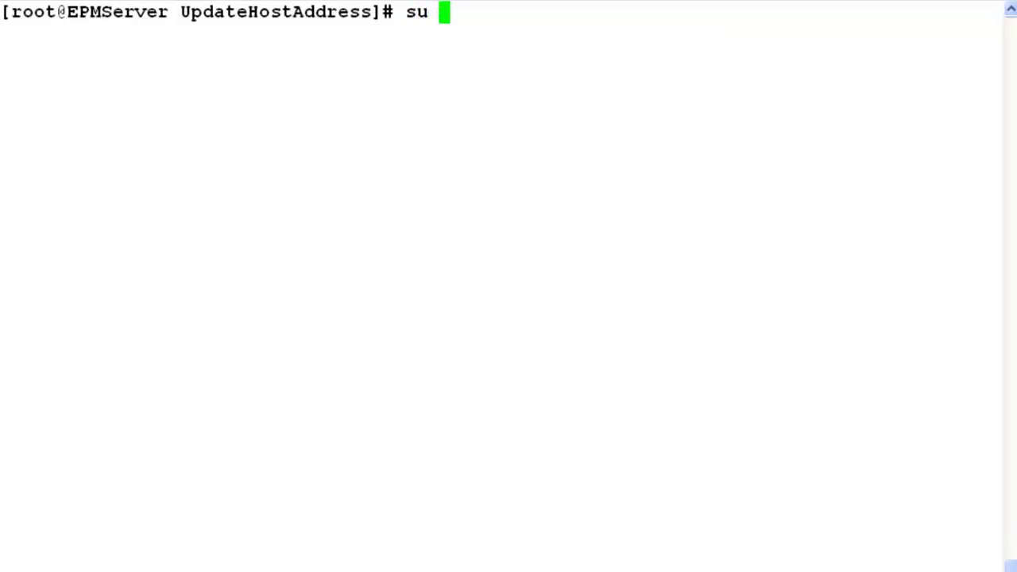
{"action": "type", "text": "- pos"}
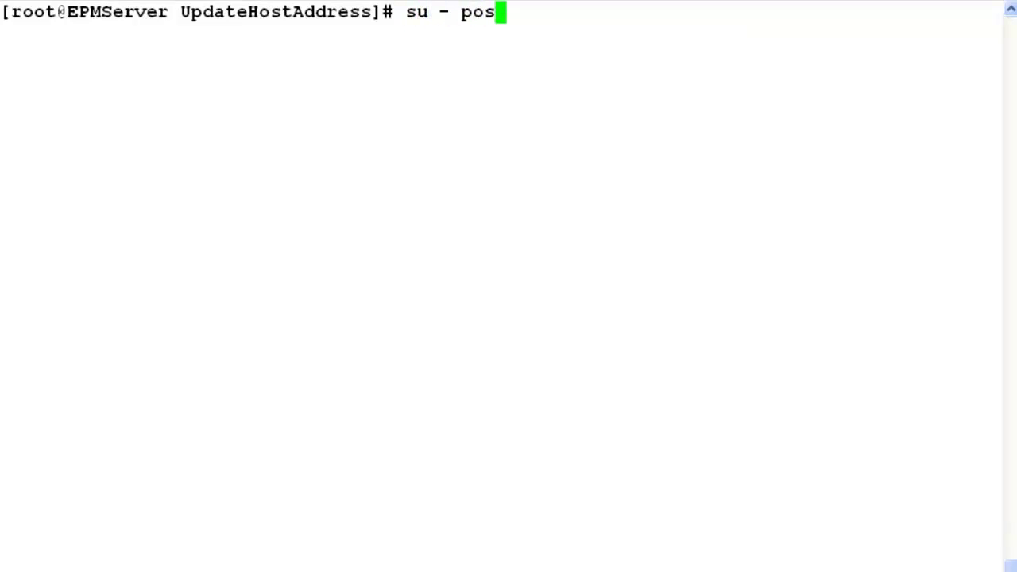
{"action": "type", "text": "tgres"}
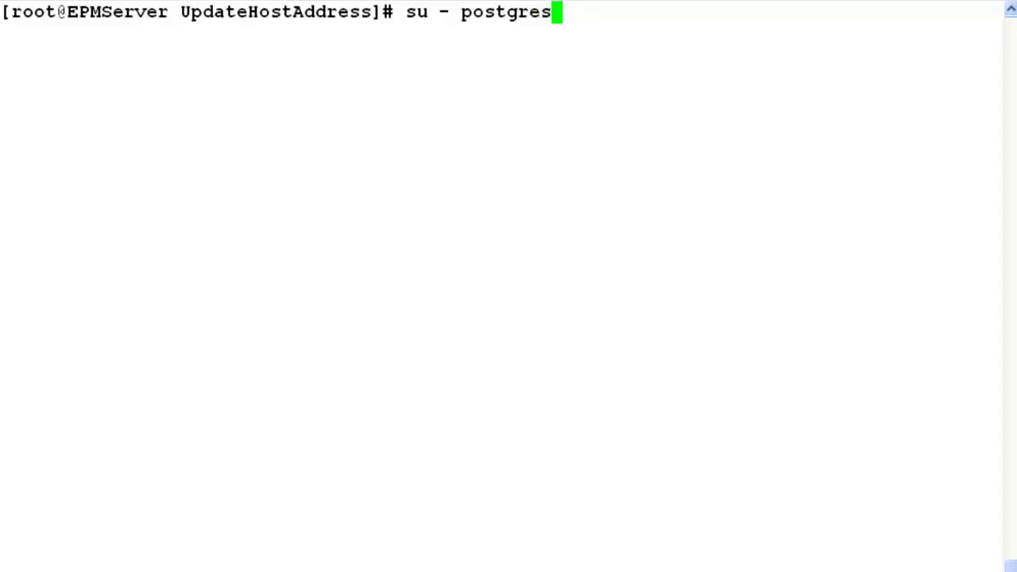
{"action": "key", "text": "Return"}
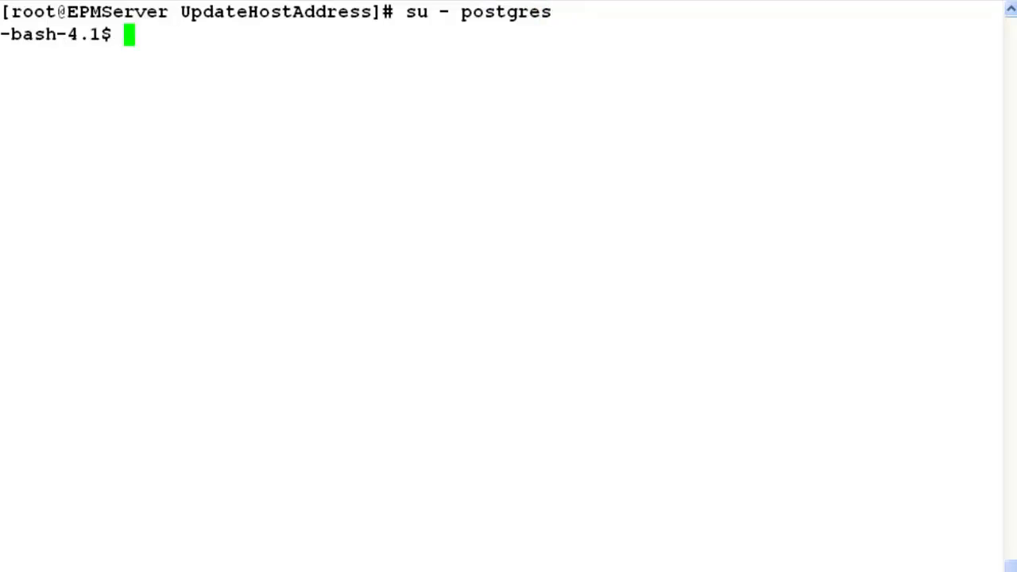
{"action": "type", "text": "psql"}
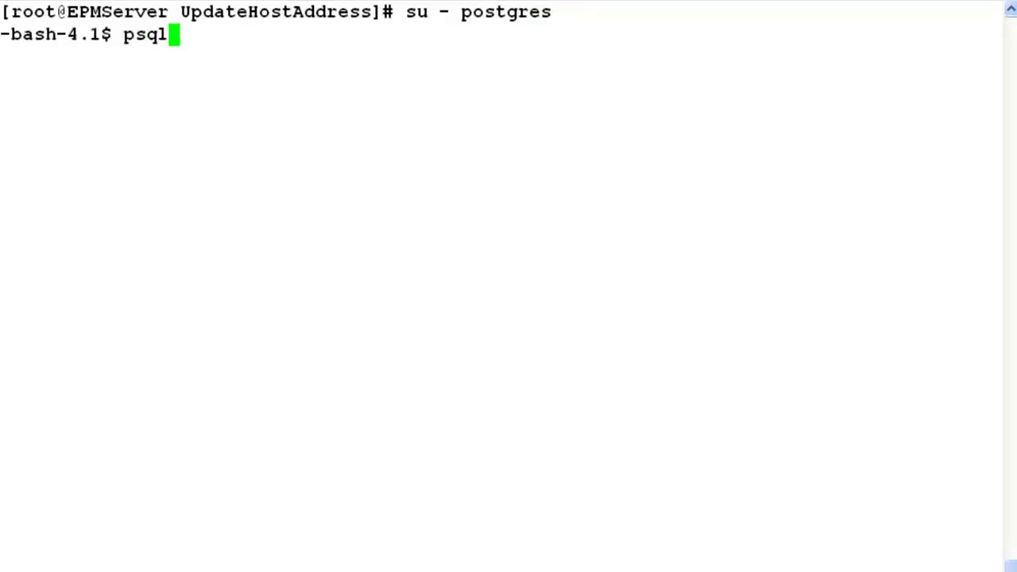
{"action": "key", "text": "Return"}
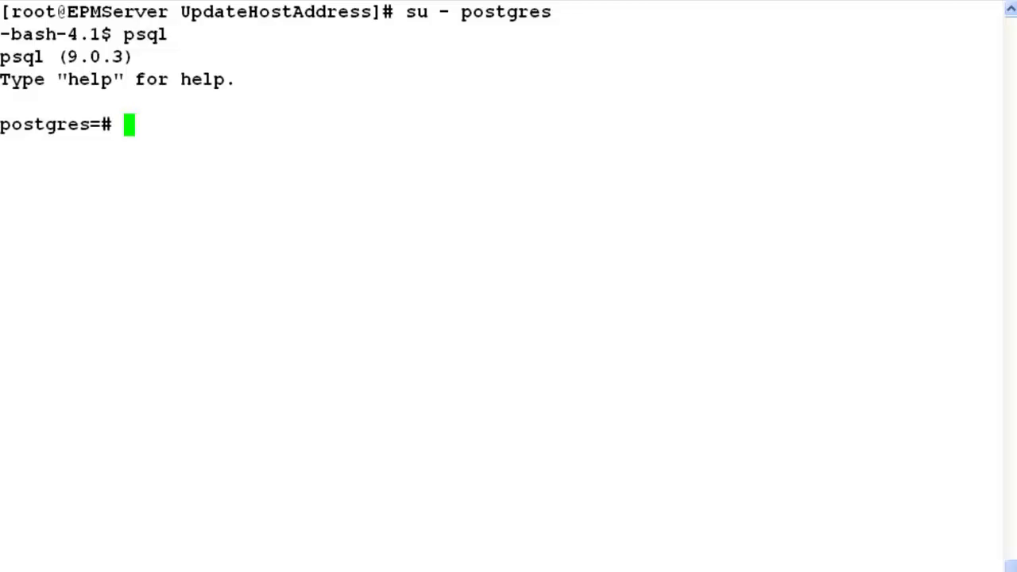
- Connect to the VoicePortal database with \connect VoicePortal
{"action": "type", "text": "\\conne"}
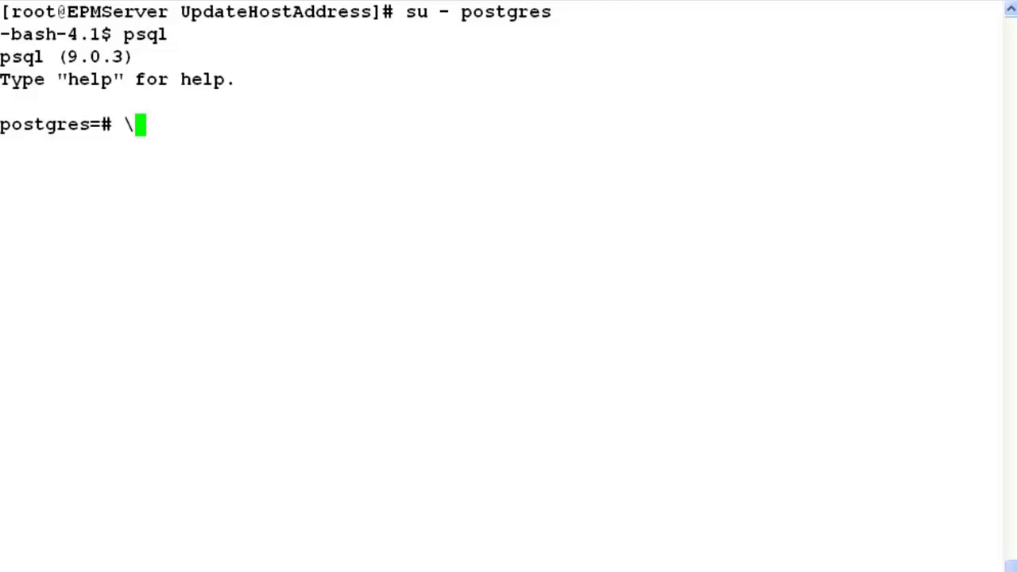
{"action": "type", "text": "ct "}
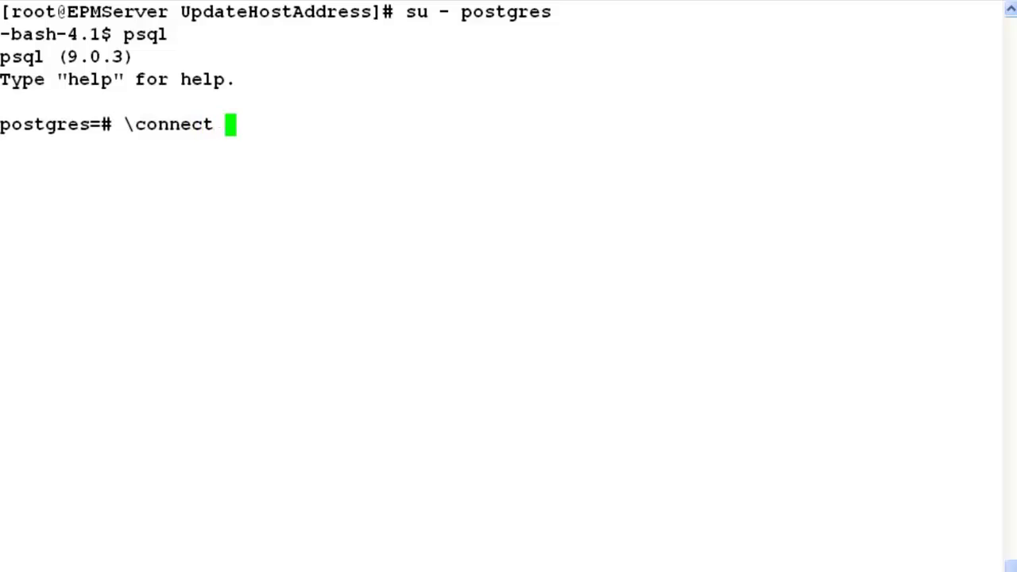
{"action": "type", "text": "Voice"}
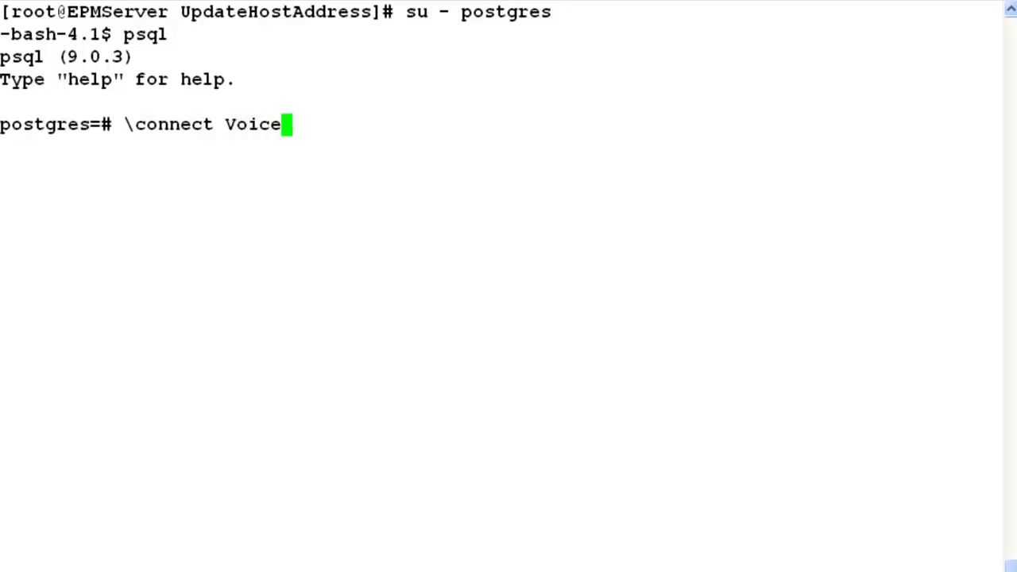
{"action": "type", "text": "Portal"}
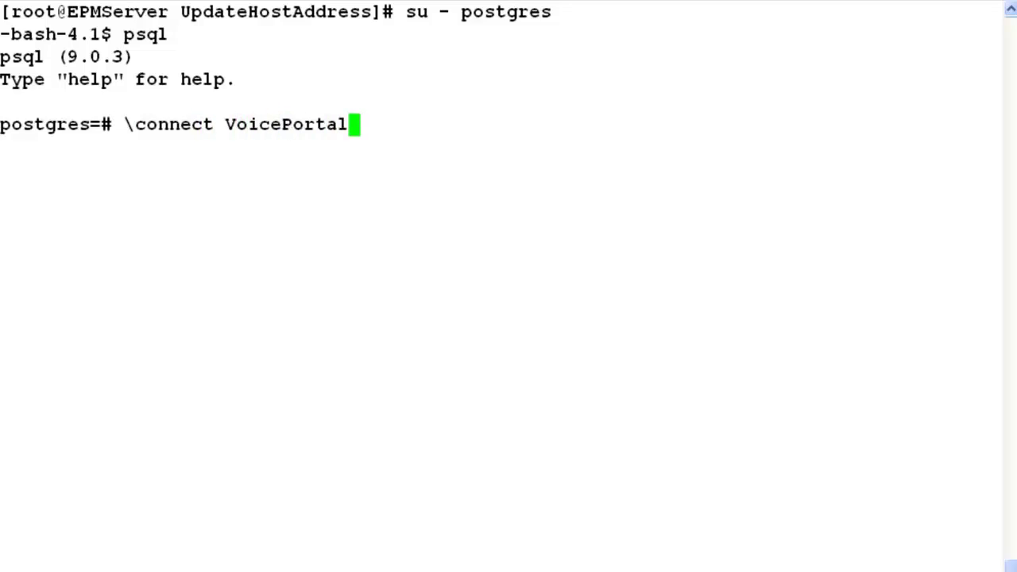
{"action": "key", "text": "Return"}
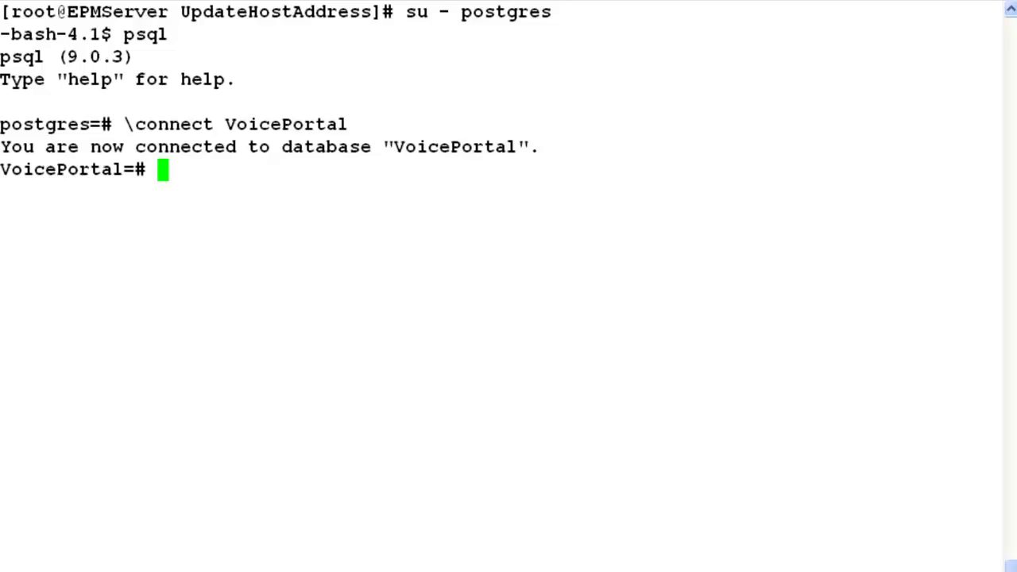
- Query all rows of the sdhost table with select * from sdhost; to check the stored host name
{"action": "type", "text": "select "}
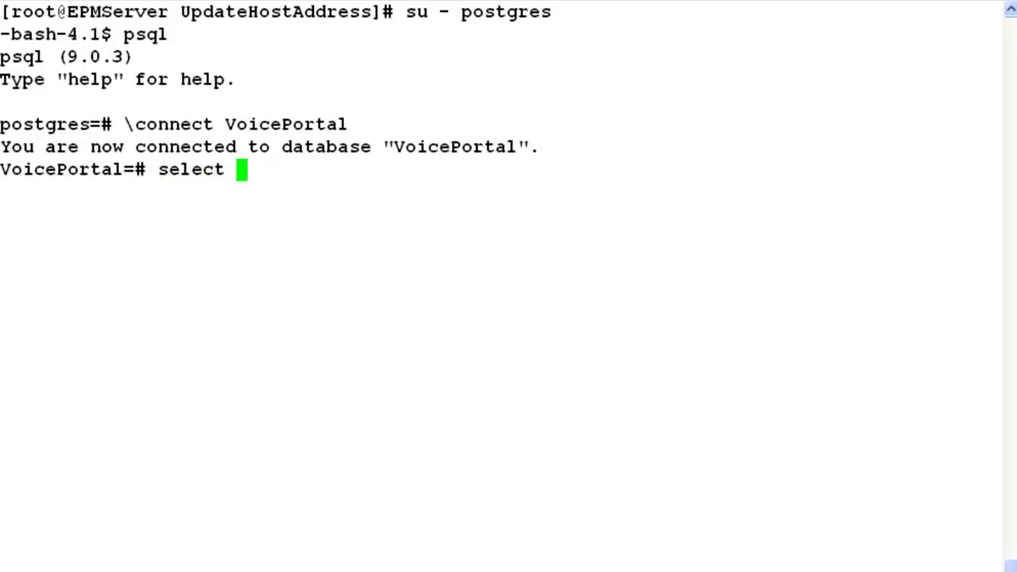
{"action": "type", "text": "*"}
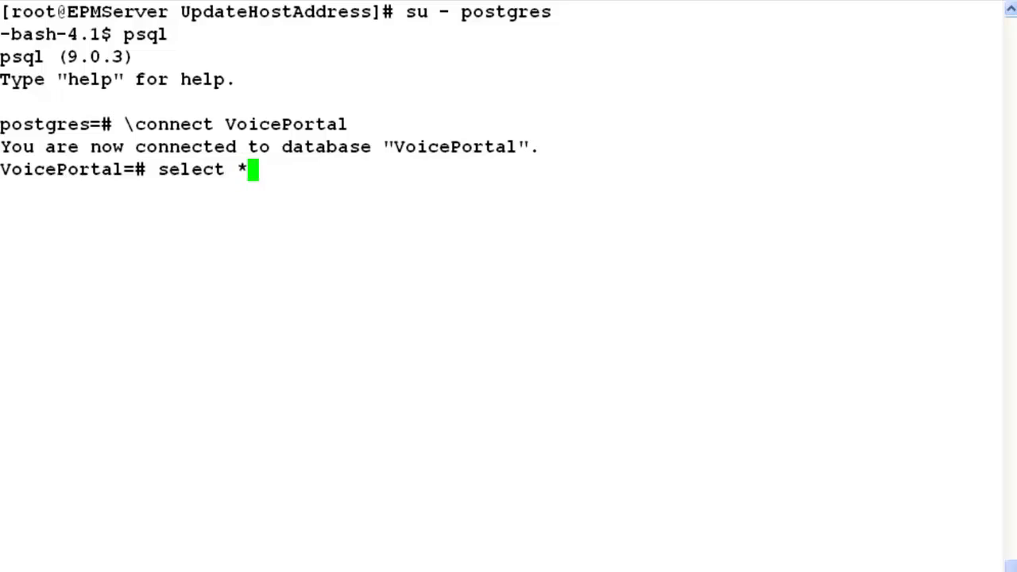
{"action": "type", "text": " from sdhost"}
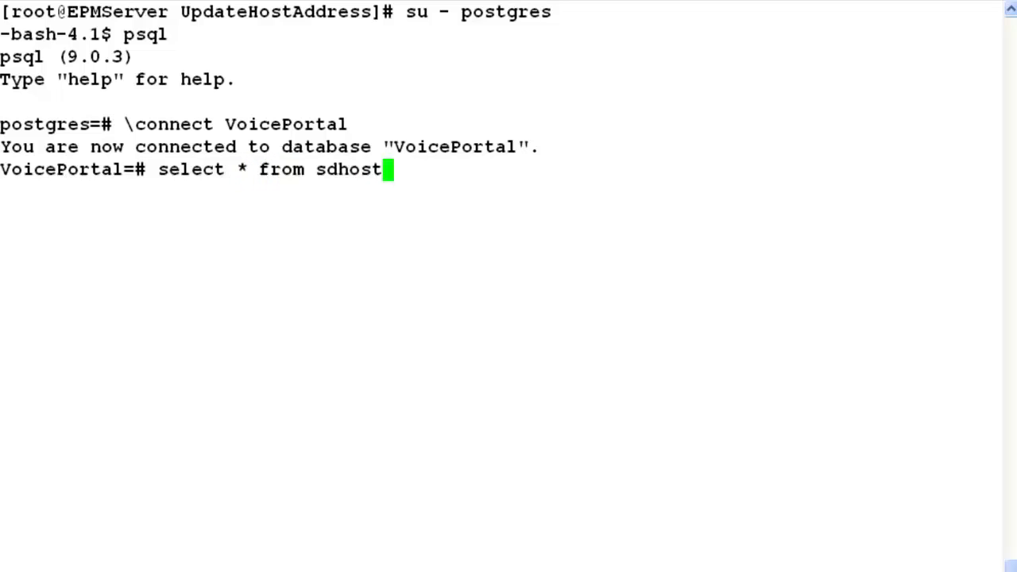
{"action": "type", "text": ";"}
{"action": "key", "text": "Return"}
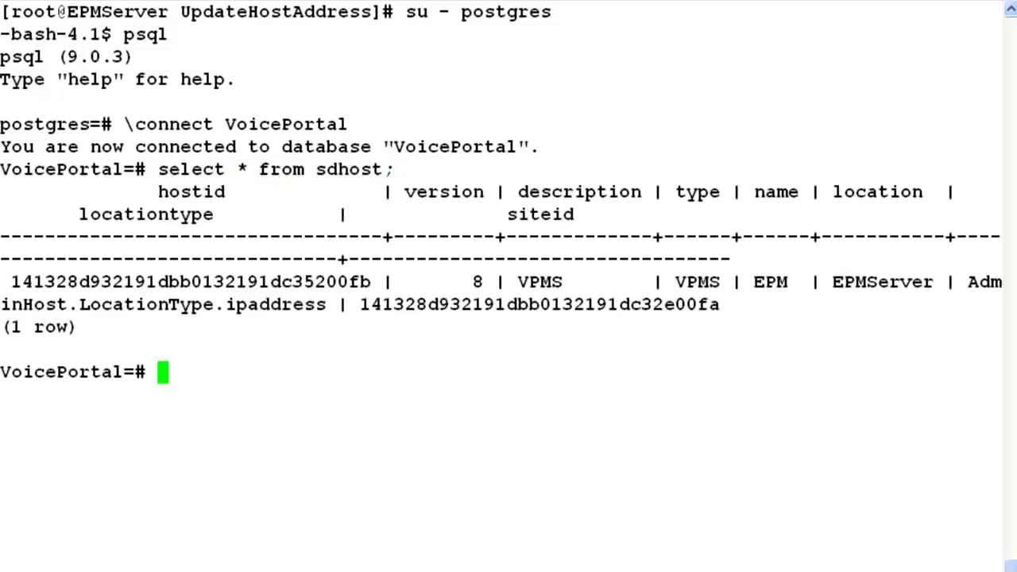